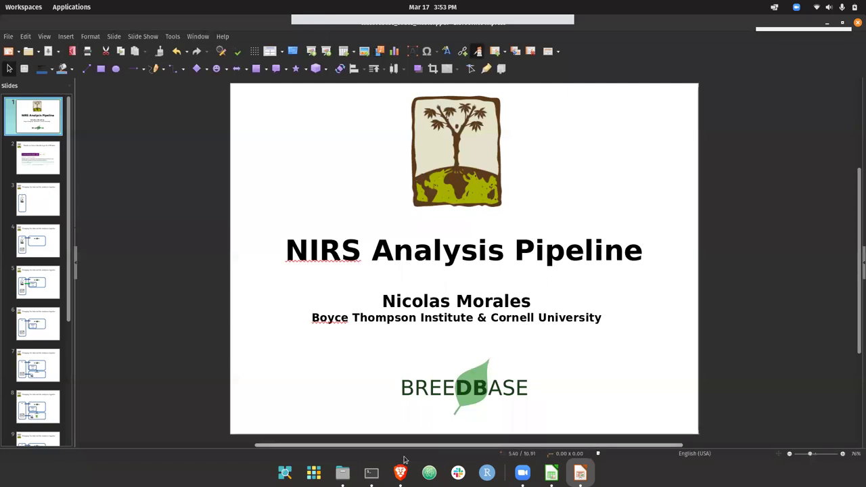
# Bring up the SCiO_test_dataset_csv sheet in Calc and inspect the sample names in A1:A29
pyautogui.click(401, 472)
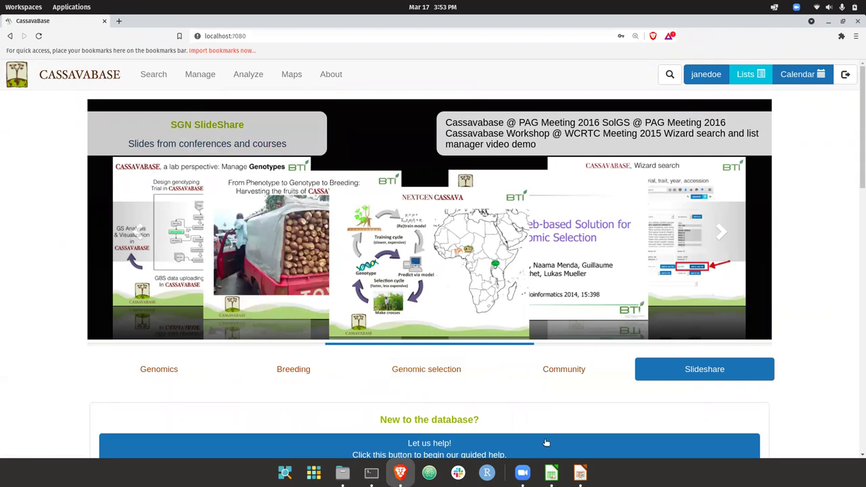
pyautogui.click(552, 472)
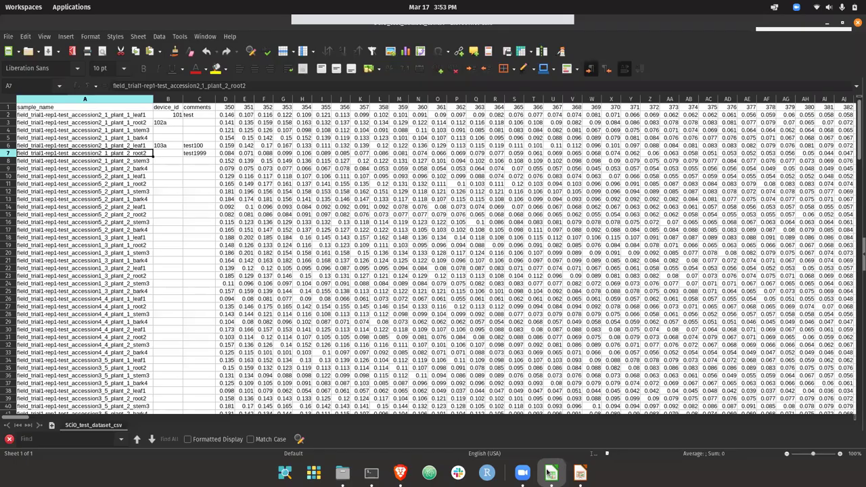
pyautogui.click(241, 207)
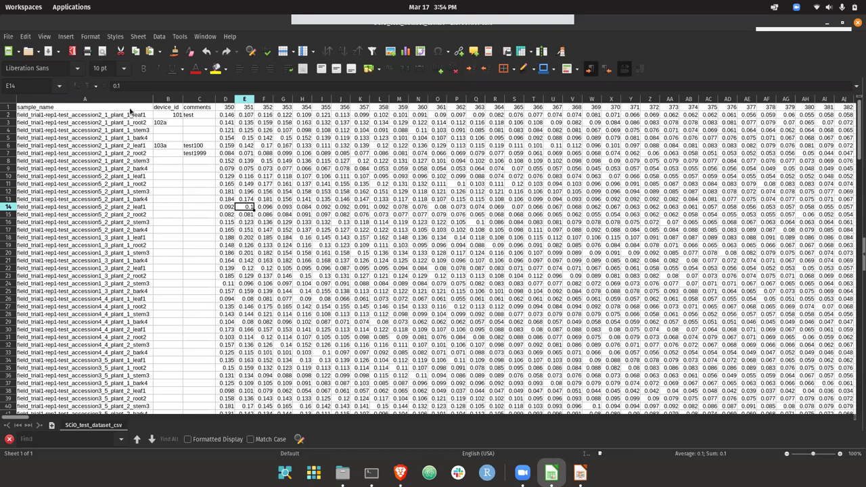
pyautogui.moveTo(132, 111); pyautogui.dragTo(134, 325)
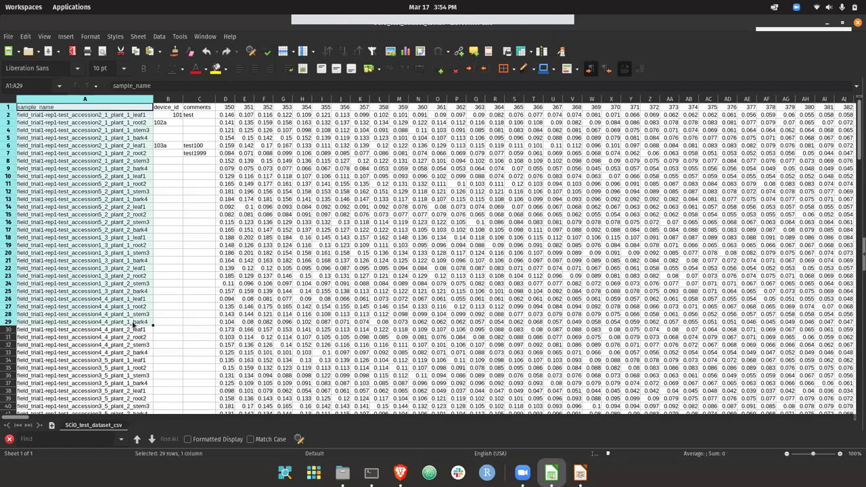
pyautogui.click(133, 324)
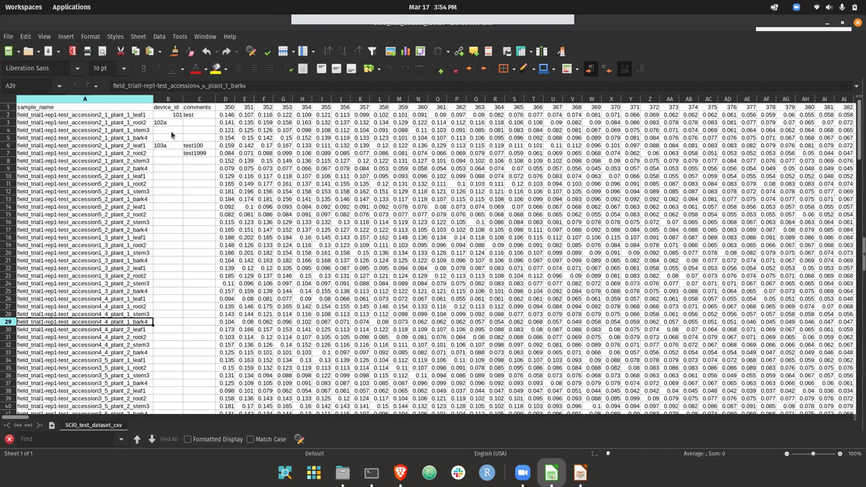
# Inspect the 350 wavelength header in D1 and scroll across the spectral reading columns
pyautogui.doubleClick(230, 107)
pyautogui.click(301, 131)
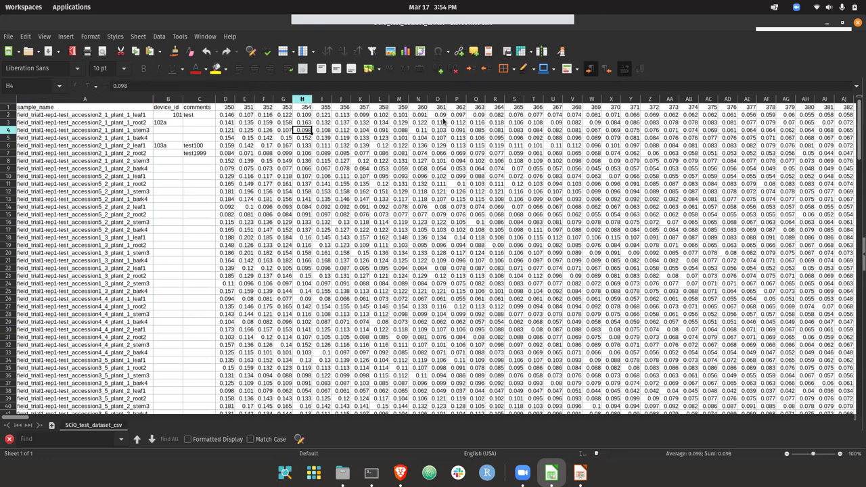
pyautogui.click(229, 109)
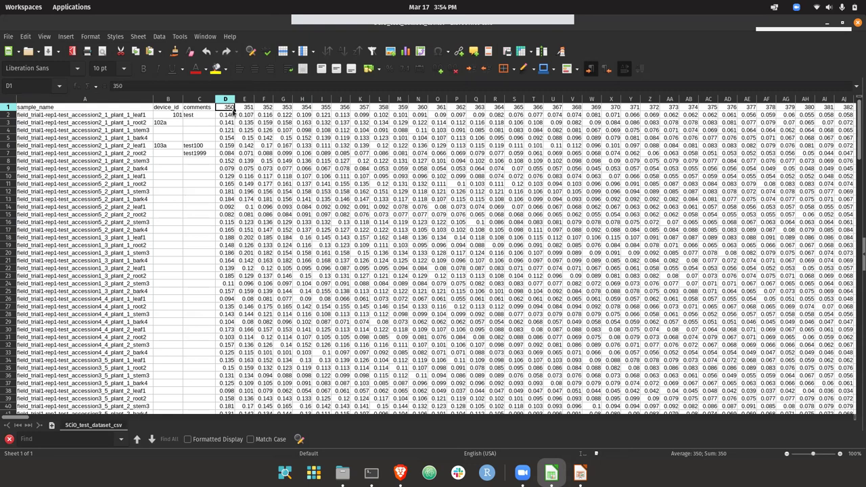
pyautogui.hscroll(10, 233, 120)
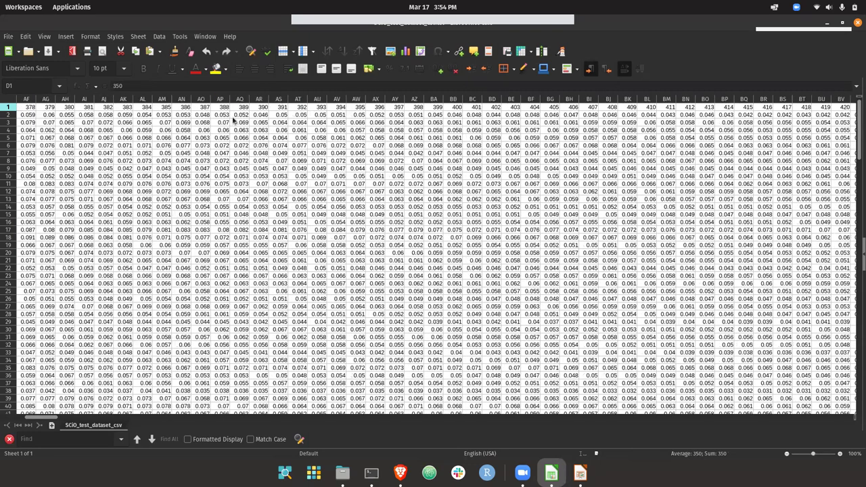
pyautogui.hscroll(20, 233, 120)
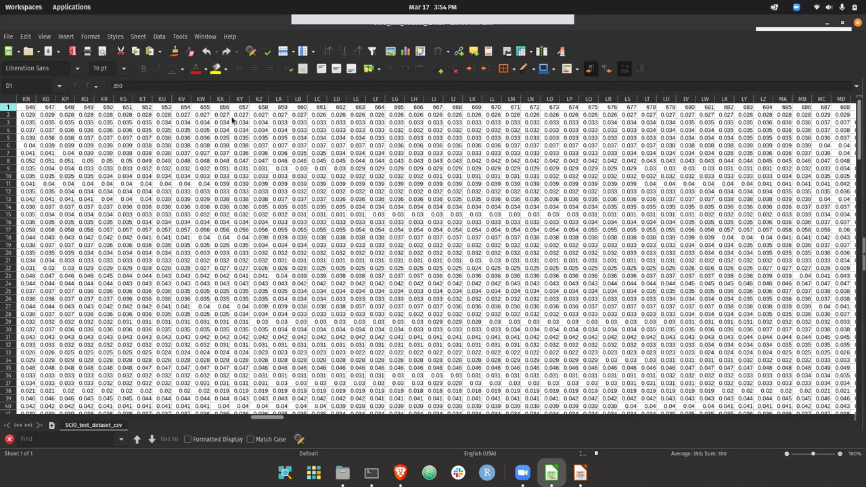
pyautogui.hscroll(-20, 234, 120)
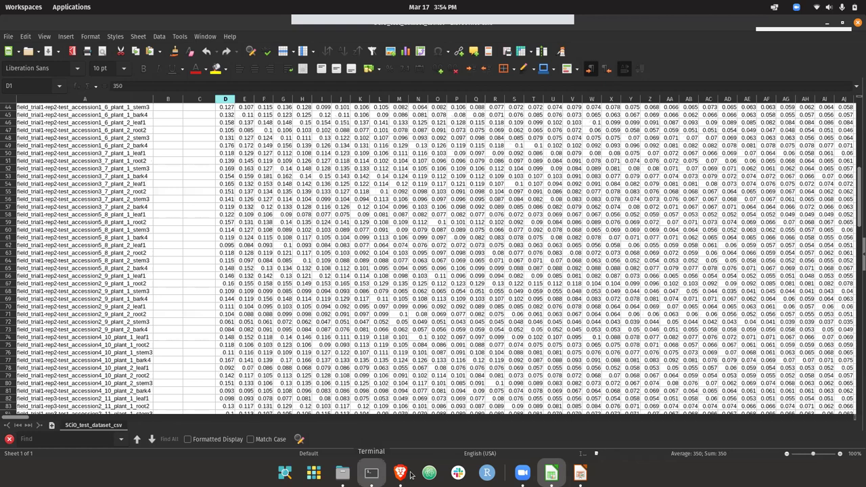
# Open the field_trial1 trial details from the Field Trials search in Cassavabase
pyautogui.click(401, 473)
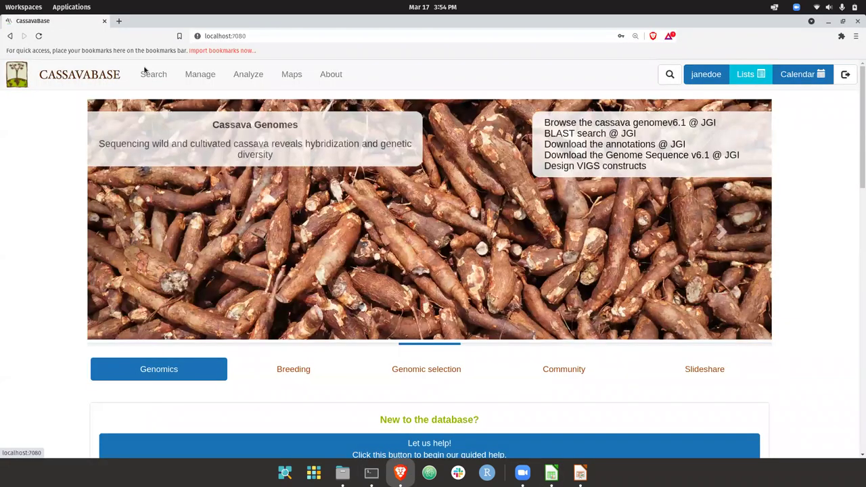
pyautogui.moveTo(152, 78)
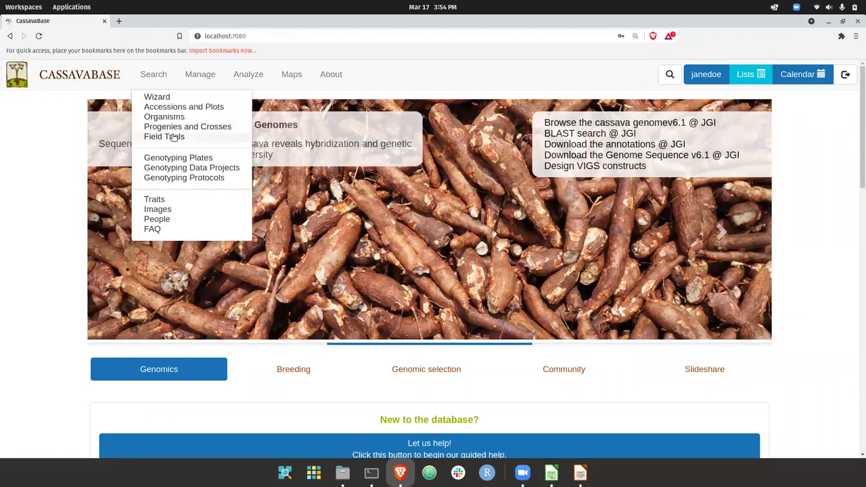
pyautogui.click(174, 135)
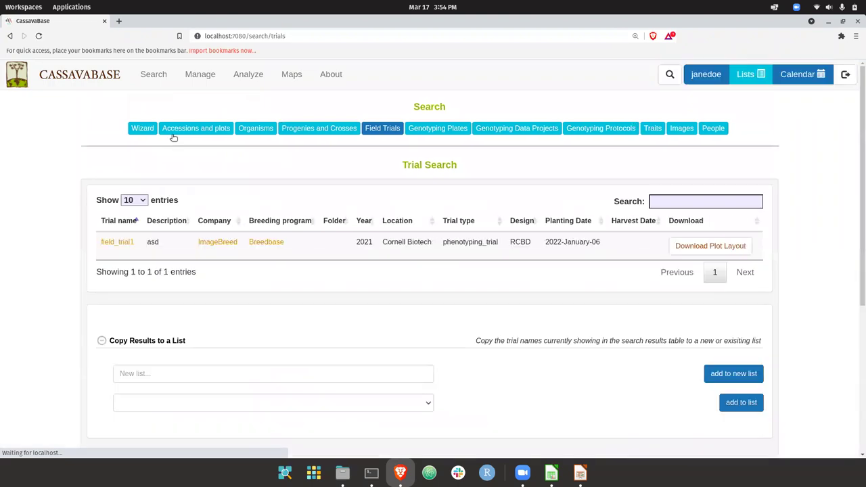
pyautogui.click(117, 243)
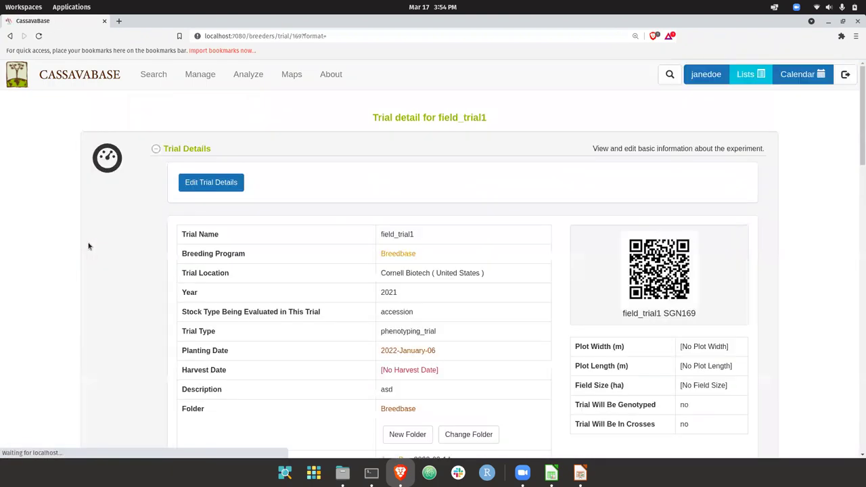
# Expand Field Layout Tools, Experimental Design and the 160 Tissue Sample Entries
pyautogui.scroll(-5, 89, 246)
pyautogui.scroll(-2, 89, 246)
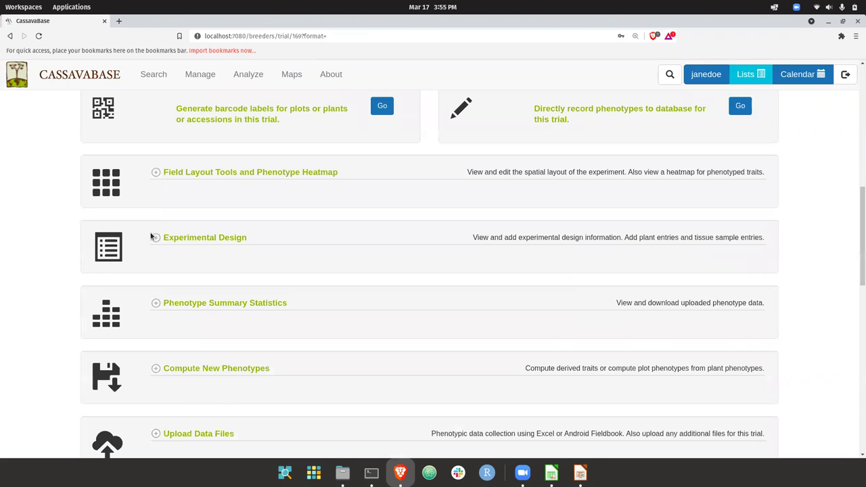
pyautogui.click(157, 173)
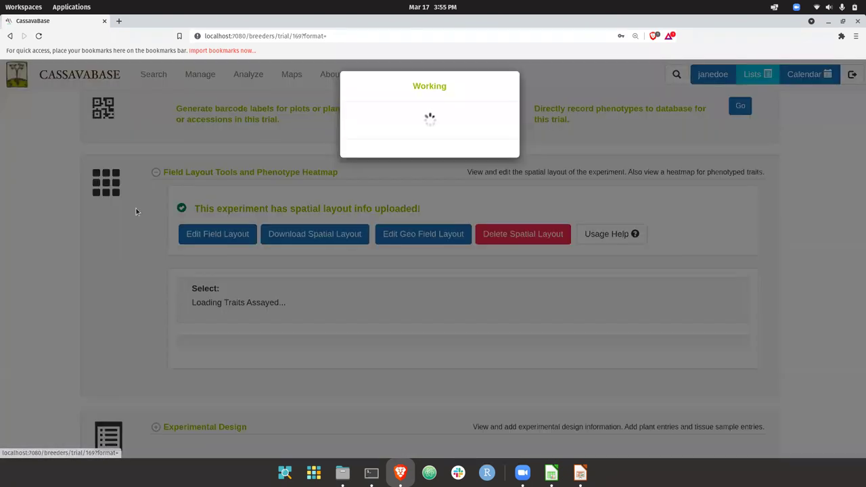
pyautogui.scroll(-3, 279, 193)
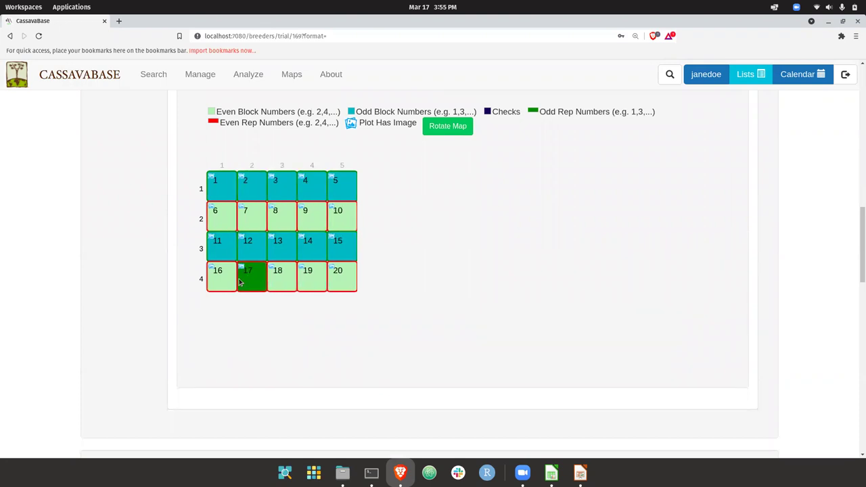
pyautogui.scroll(-4, 150, 296)
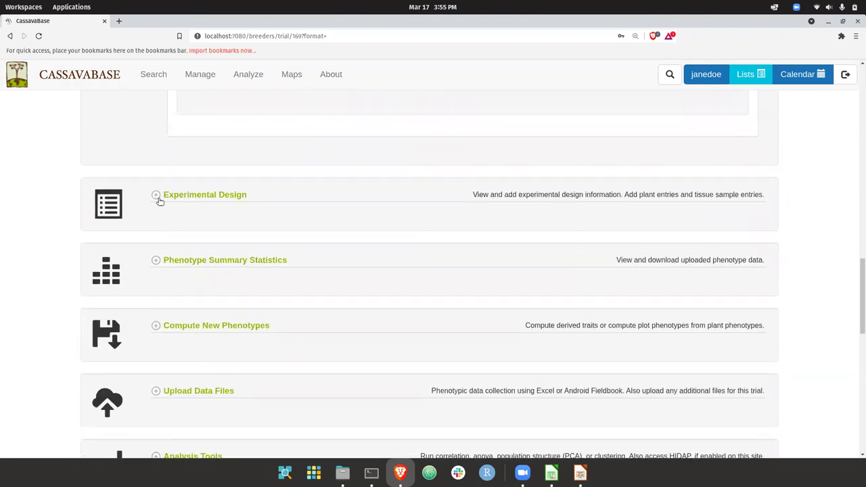
pyautogui.click(157, 196)
pyautogui.scroll(-5, 140, 237)
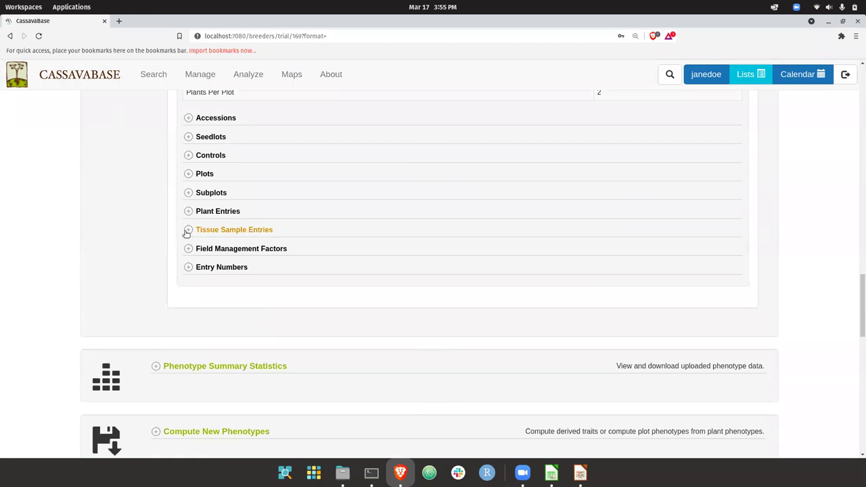
pyautogui.click(187, 231)
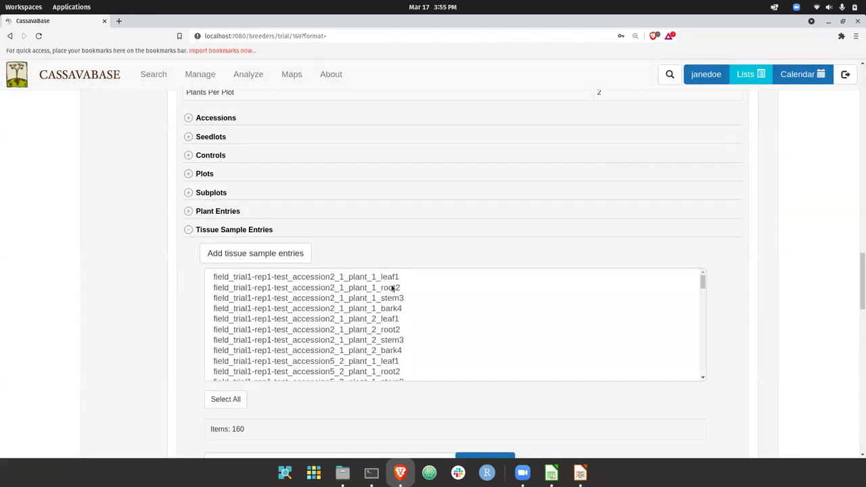
# Copy sample names A4:A37 from the Calc sheet, then return to the field_trial1 page
pyautogui.click(552, 472)
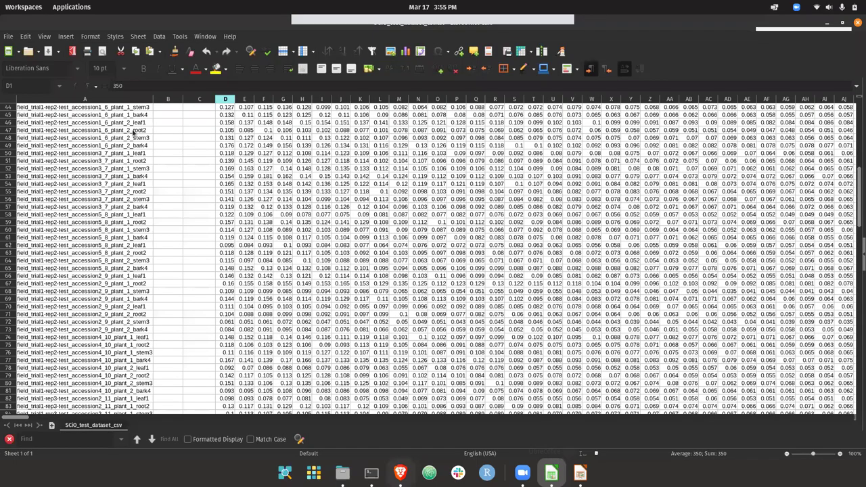
pyautogui.scroll(15, 135, 132)
pyautogui.moveTo(135, 132); pyautogui.dragTo(124, 352)
pyautogui.scroll(2, 123, 291)
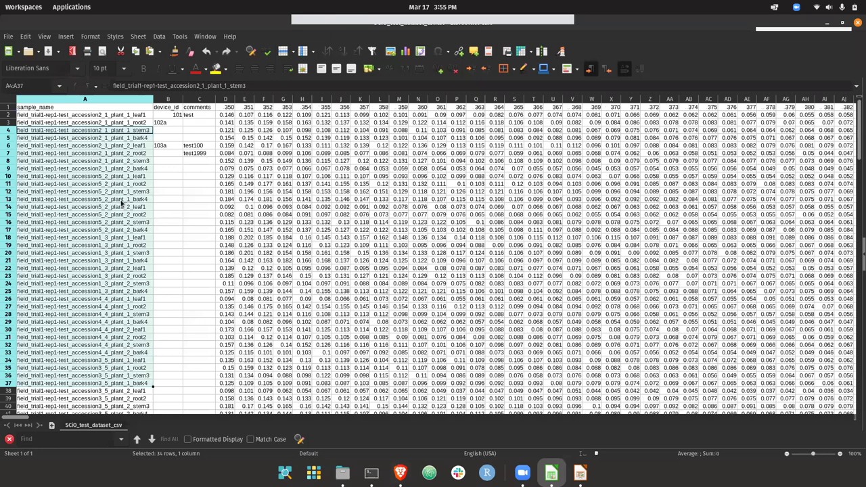
pyautogui.hotkey('ctrl', 'c')
pyautogui.click(400, 472)
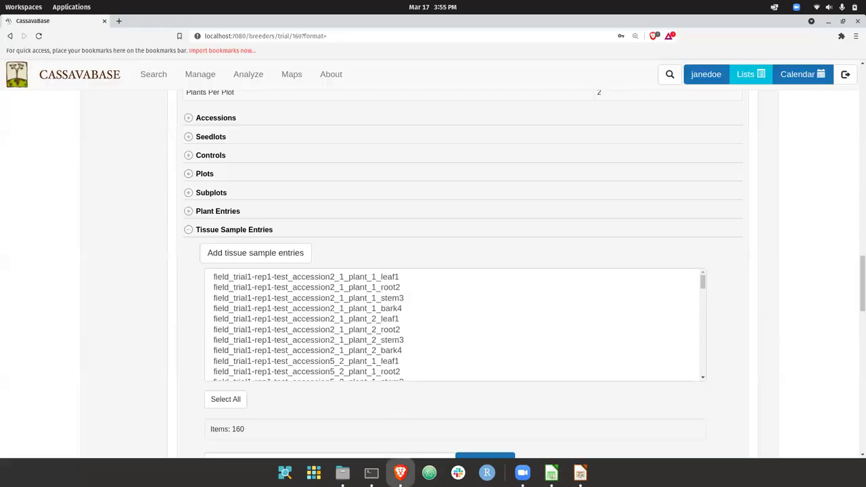
pyautogui.scroll(10, 138, 316)
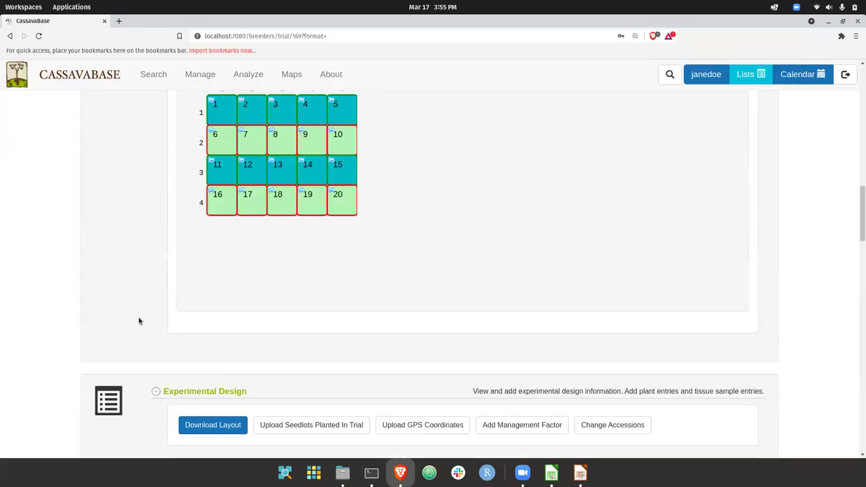
pyautogui.scroll(15, 138, 316)
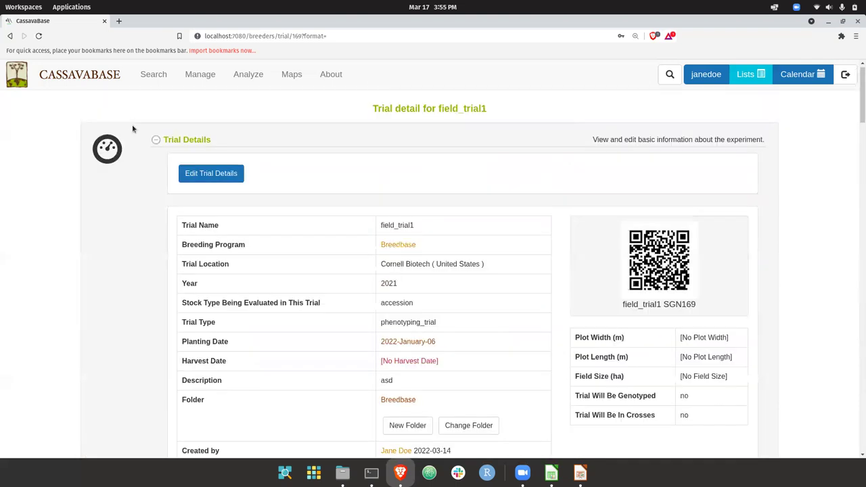
# Start an NIRS upload from Manage > NIRS and choose NIRS as the data type
pyautogui.moveTo(193, 84)
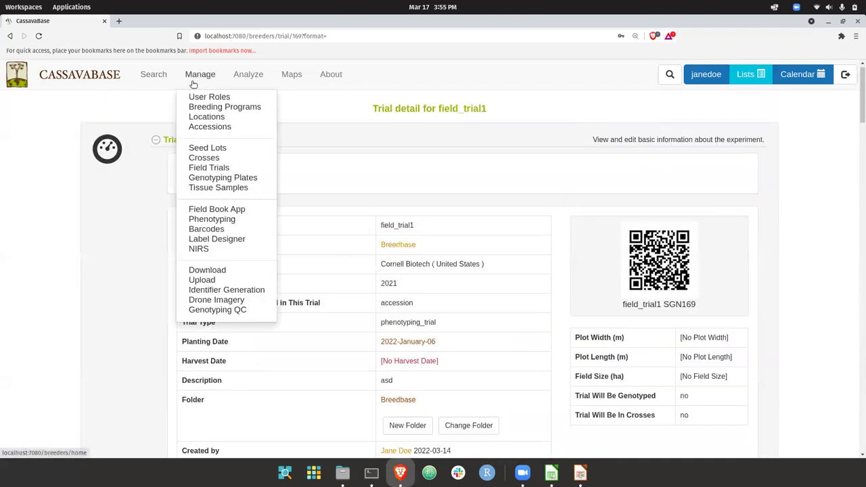
pyautogui.click(220, 249)
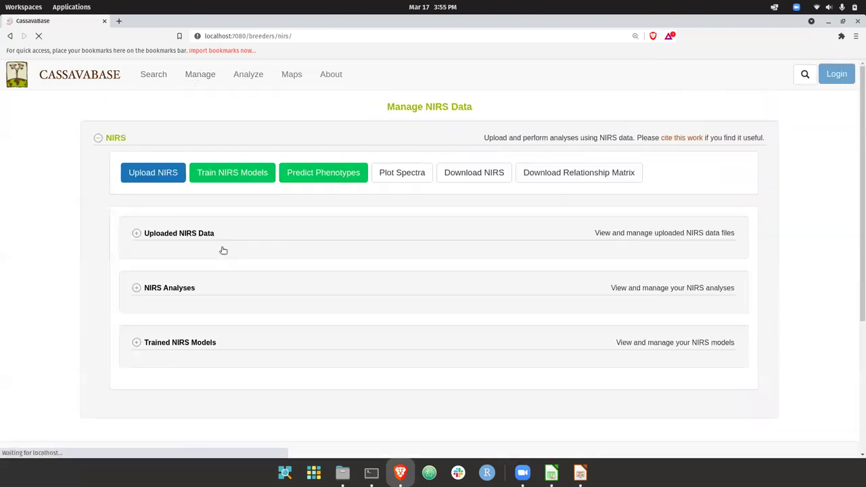
pyautogui.click(156, 179)
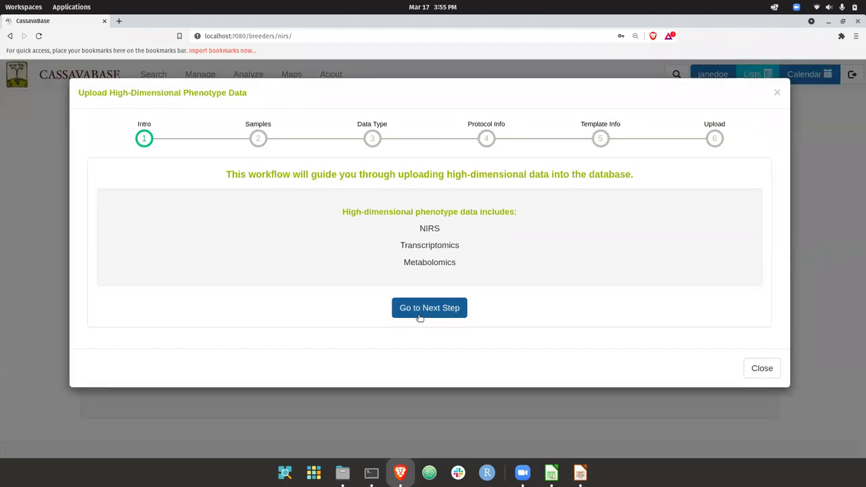
pyautogui.click(420, 318)
pyautogui.click(424, 326)
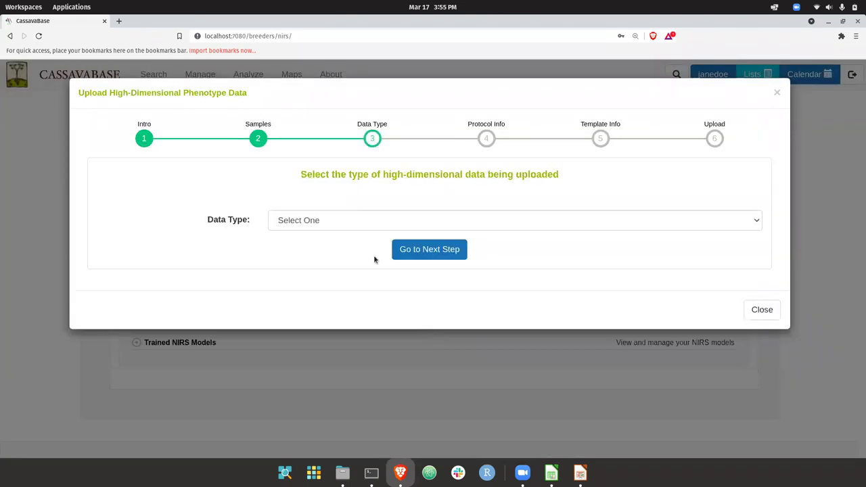
pyautogui.click(332, 221)
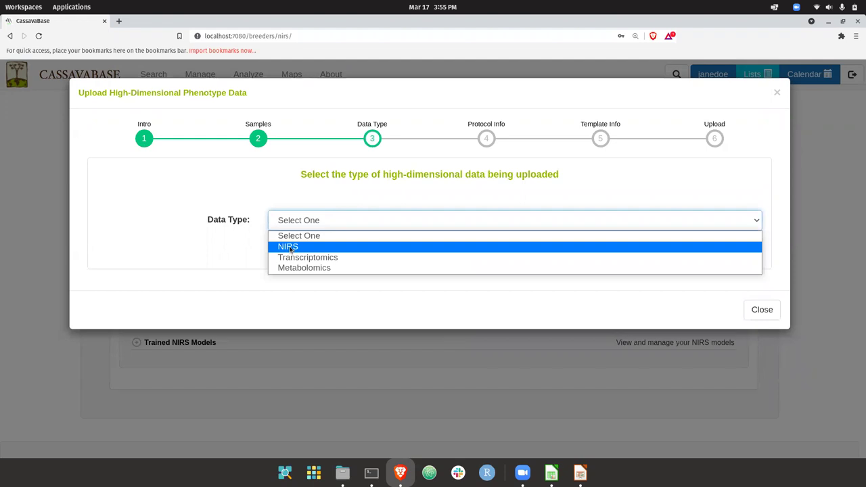
pyautogui.click(289, 248)
pyautogui.click(404, 252)
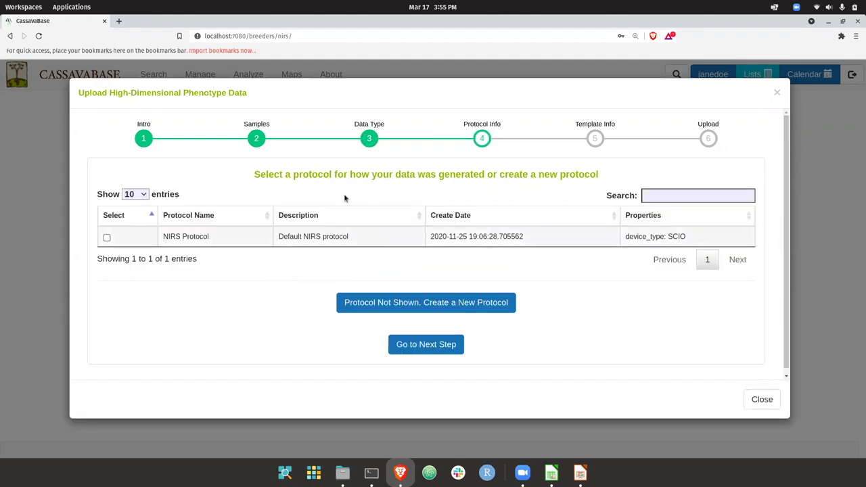
# Create new protocol nirs1 described as testing and advance to the file upload step
pyautogui.click(367, 307)
pyautogui.scroll(-2, 339, 305)
pyautogui.click(315, 284)
pyautogui.click(308, 302)
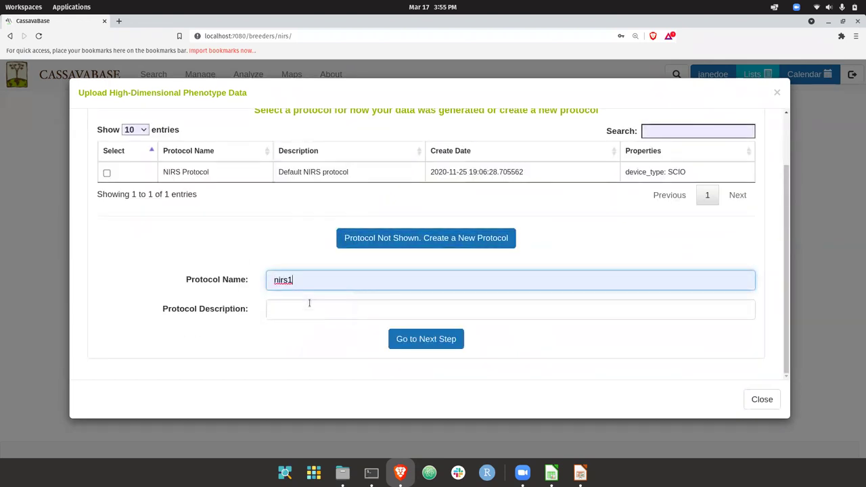
pyautogui.click(324, 315)
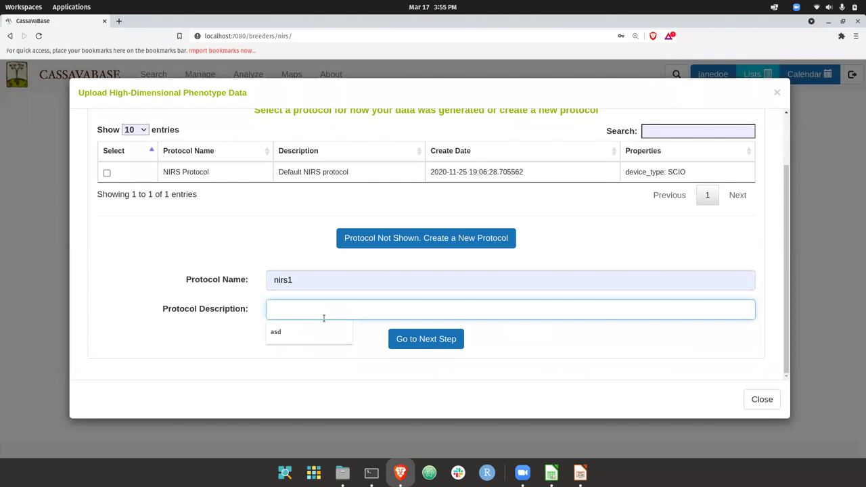
pyautogui.write('testing')
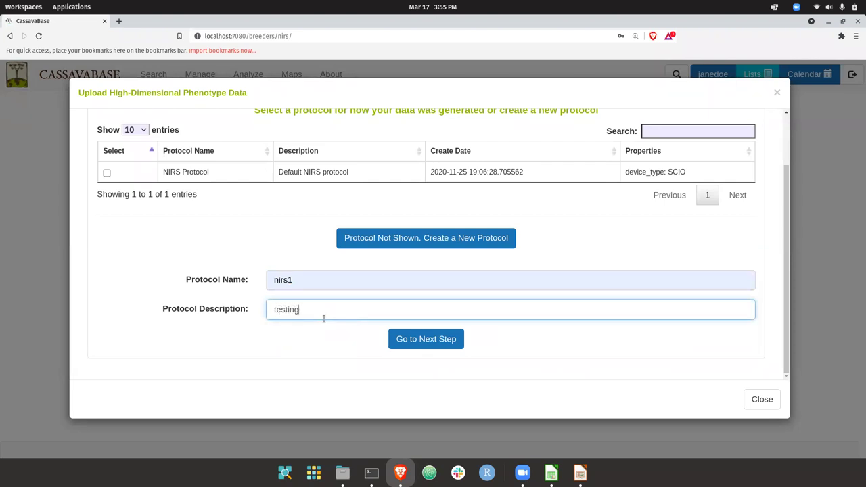
pyautogui.click(406, 333)
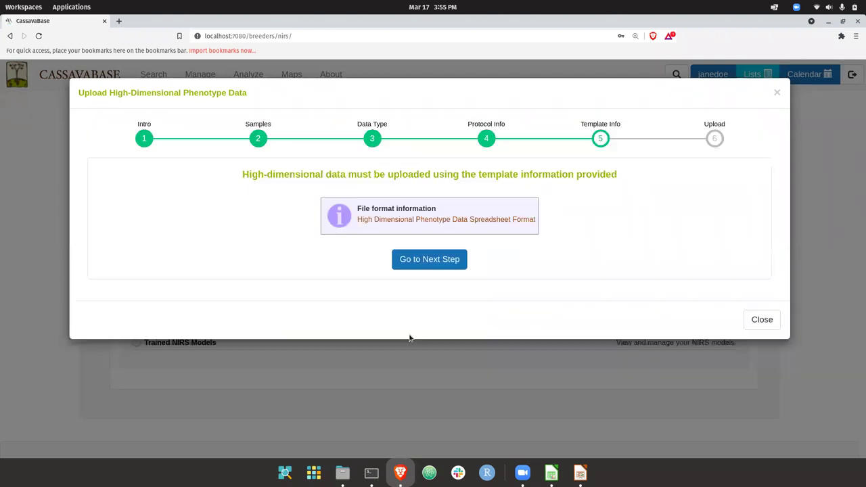
pyautogui.click(420, 261)
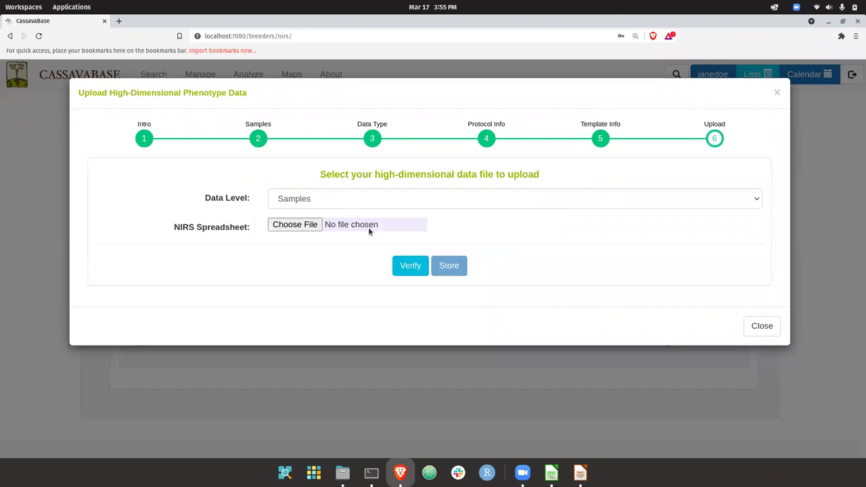
# Choose SCiO_test_dataset_csv.csv as the spectra file and verify it
pyautogui.click(369, 227)
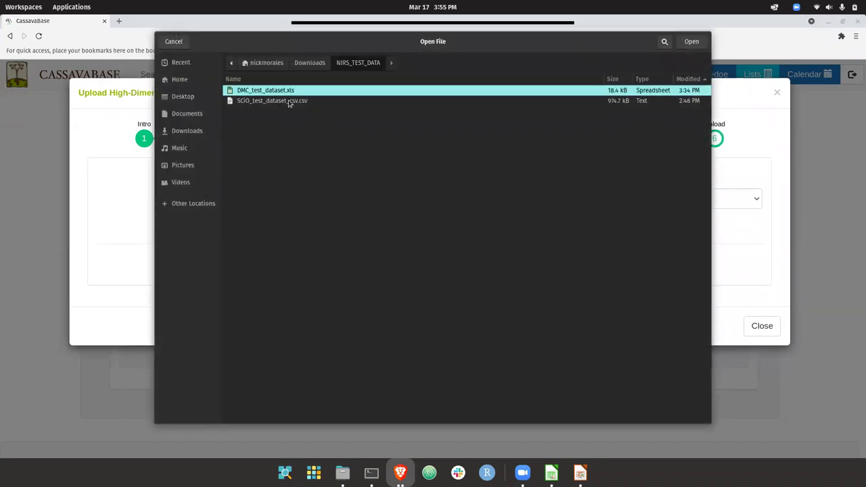
pyautogui.doubleClick(289, 102)
pyautogui.click(412, 273)
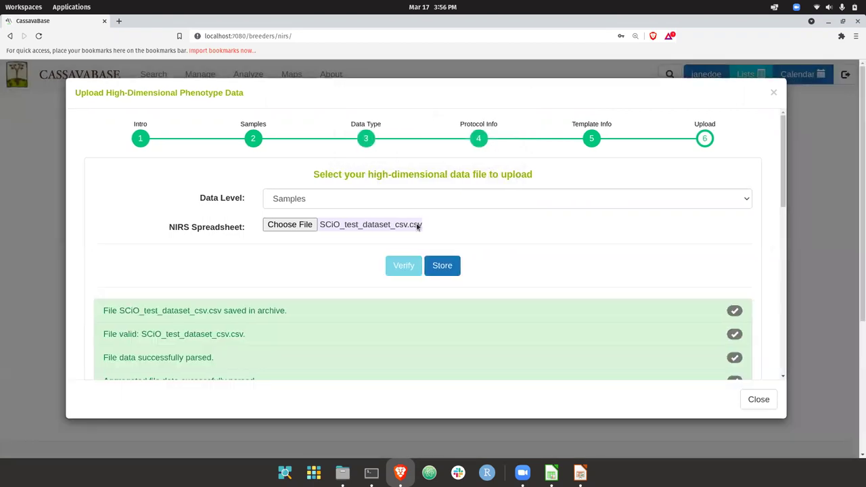
# Review the verified spectra plot, then store the data as NIRS profiles
pyautogui.scroll(-1, 417, 227)
pyautogui.scroll(-1, 416, 226)
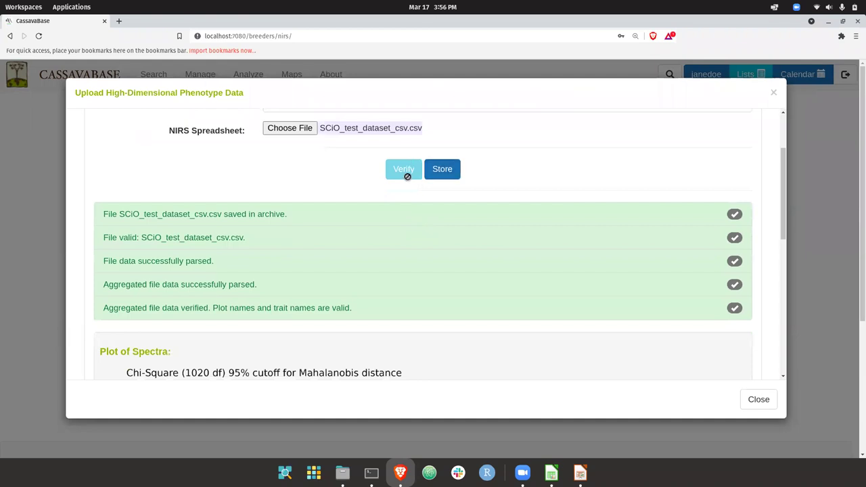
pyautogui.scroll(-5, 408, 203)
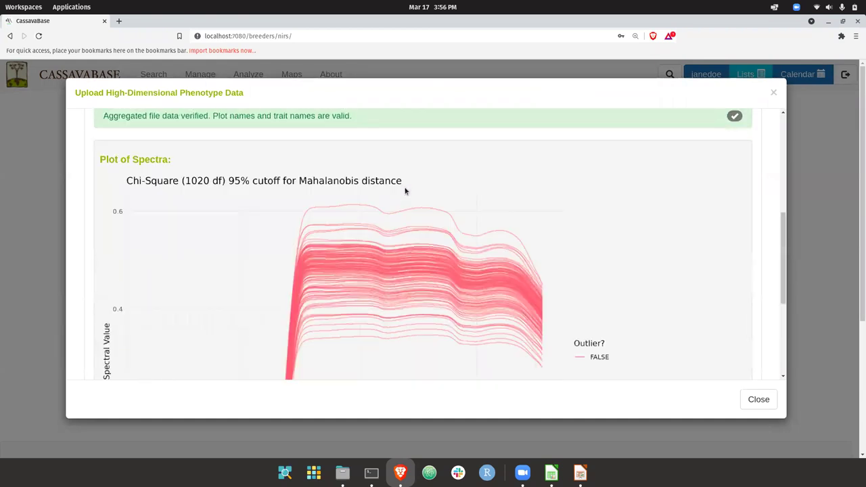
pyautogui.scroll(-3, 409, 215)
pyautogui.scroll(3, 314, 270)
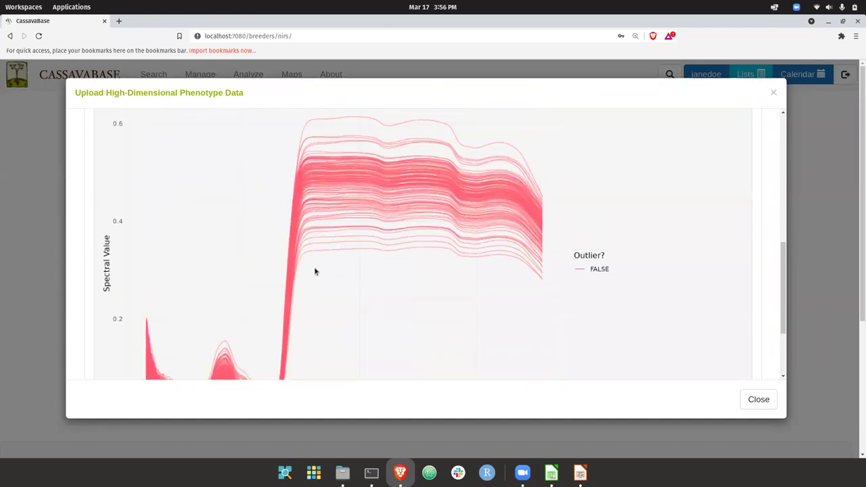
pyautogui.scroll(-1, 241, 316)
pyautogui.scroll(-1, 277, 264)
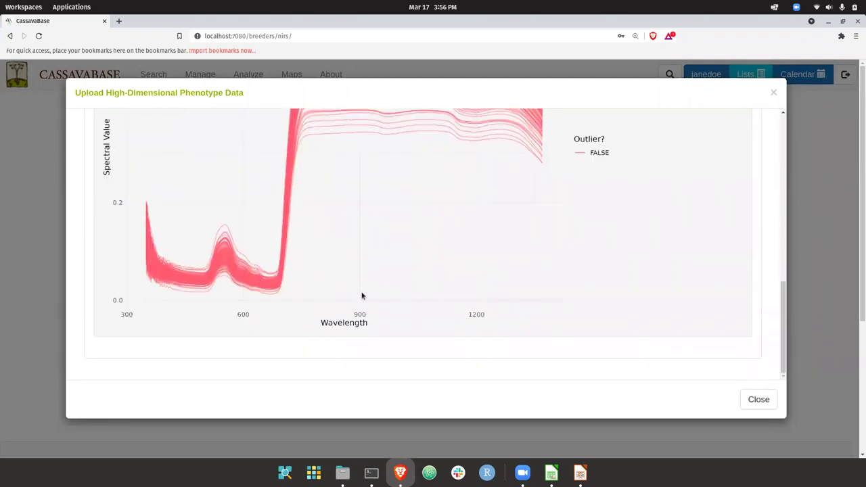
pyautogui.scroll(2, 362, 294)
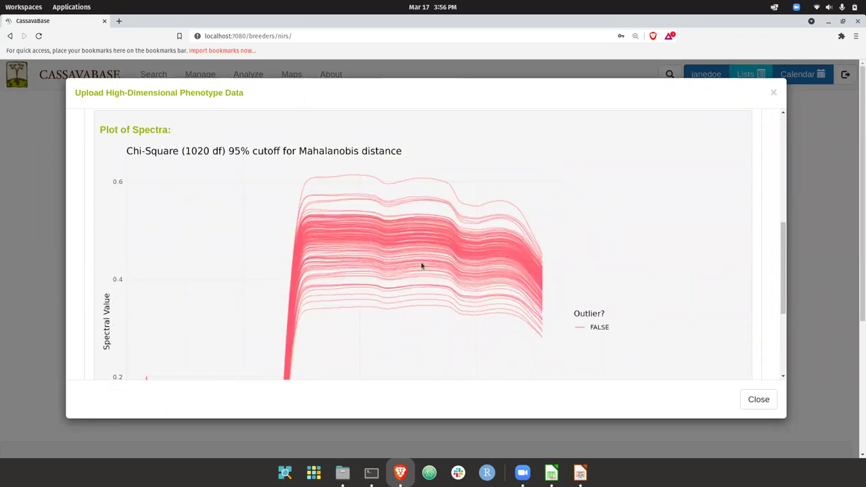
pyautogui.scroll(1, 410, 266)
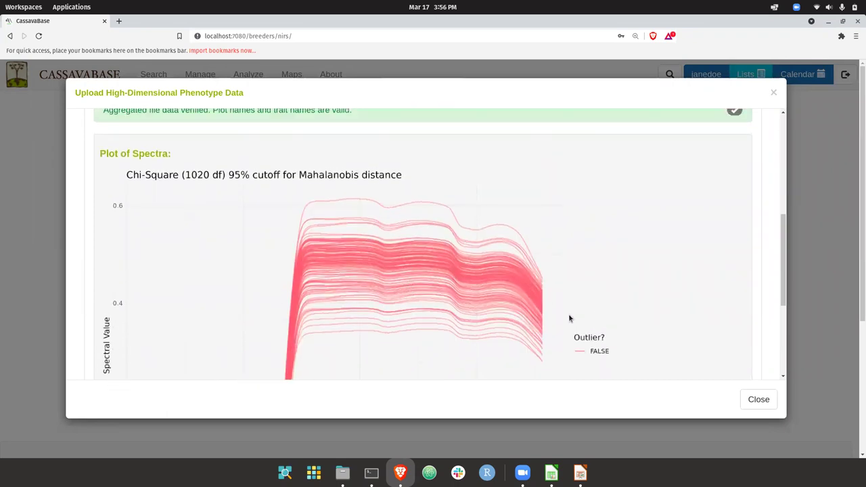
pyautogui.scroll(5, 499, 300)
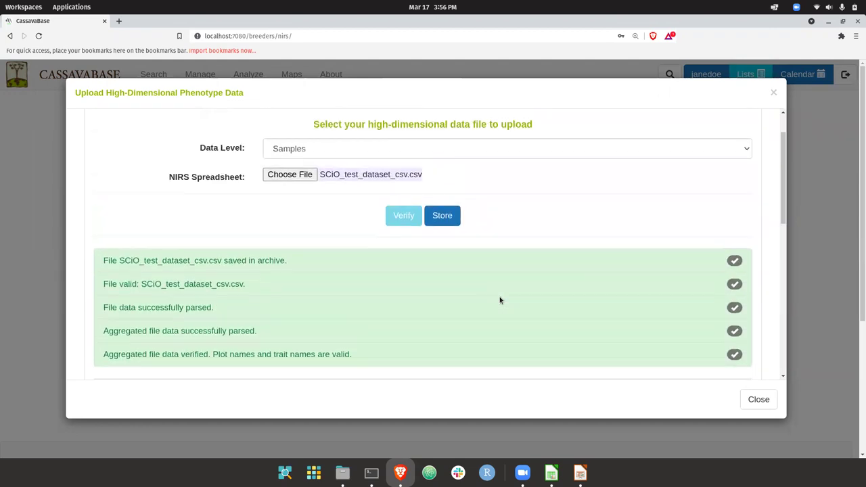
pyautogui.scroll(-4, 444, 296)
pyautogui.scroll(4, 472, 277)
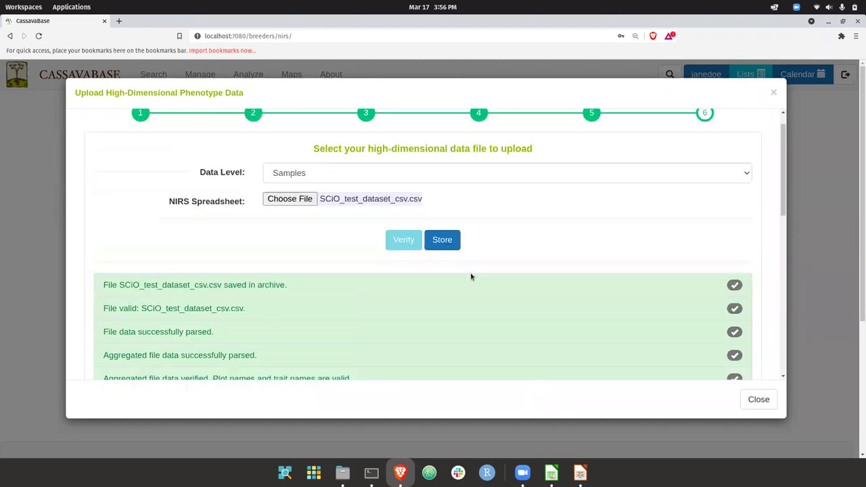
pyautogui.click(444, 245)
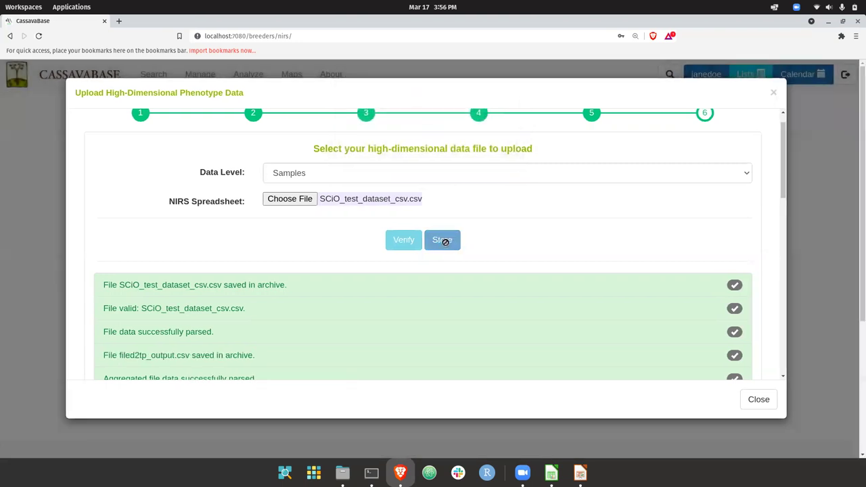
# Confirm the 160 NIRS profiles were stored and reload the page to close the wizard
pyautogui.scroll(-4, 445, 241)
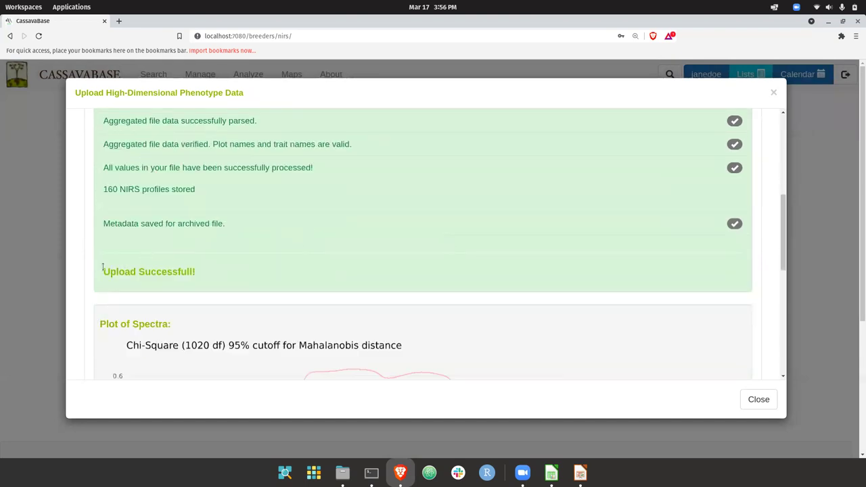
pyautogui.click(38, 36)
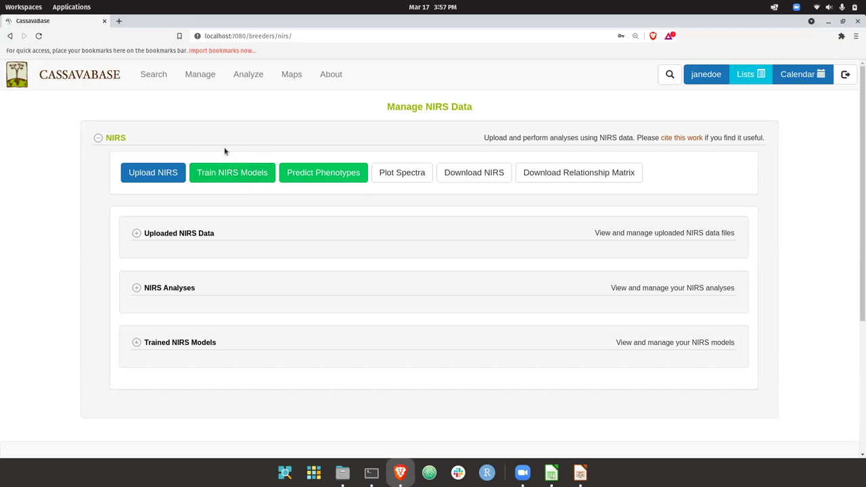
# In Search Wizard, select trial field_trial1 and all five test accessions
pyautogui.click(151, 95)
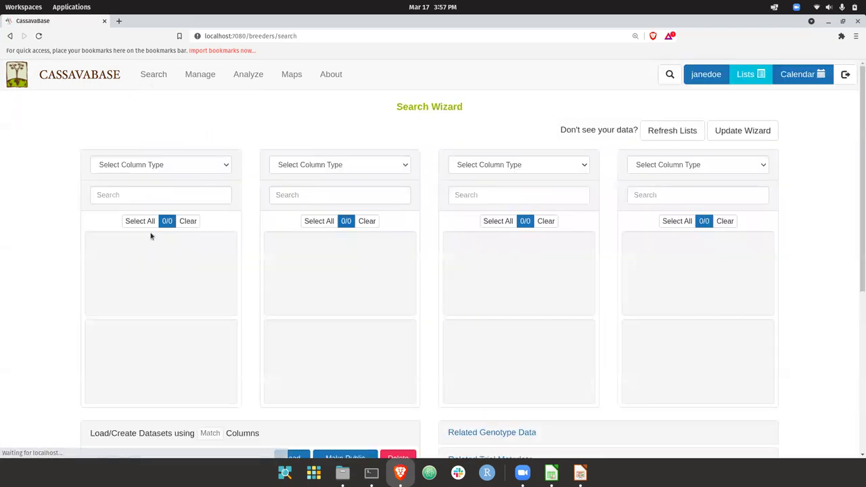
pyautogui.scroll(-2, 150, 238)
pyautogui.click(181, 96)
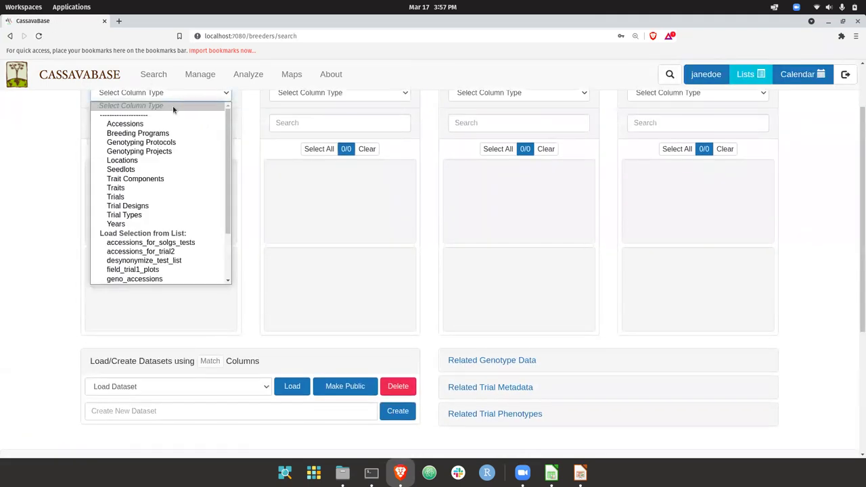
pyautogui.click(179, 197)
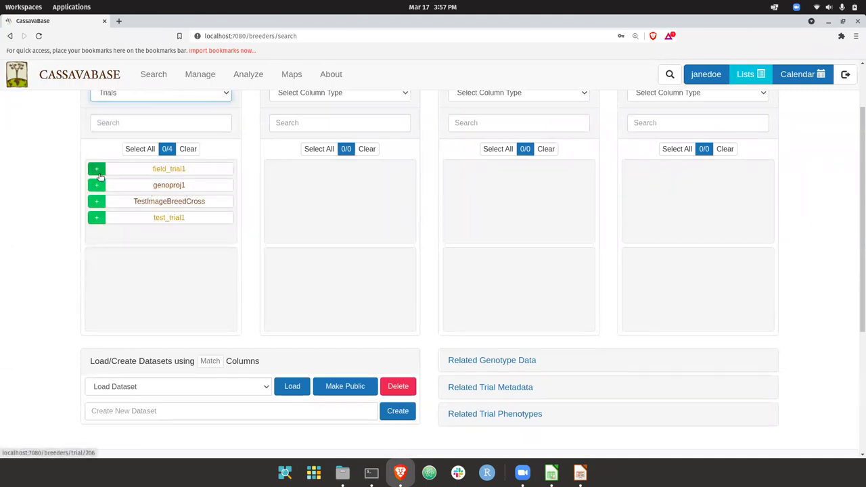
pyautogui.click(95, 168)
pyautogui.click(318, 144)
pyautogui.click(311, 176)
pyautogui.click(319, 203)
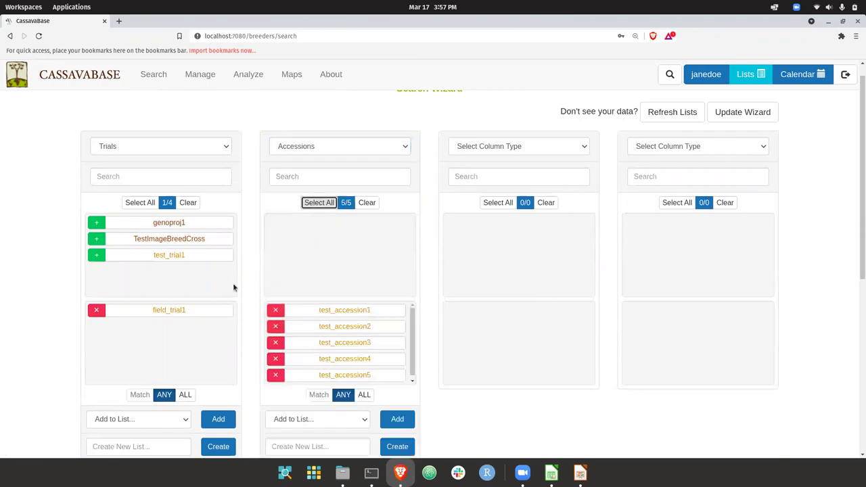
# Set the third column to Traits and add dry matter content
pyautogui.scroll(-1, 230, 286)
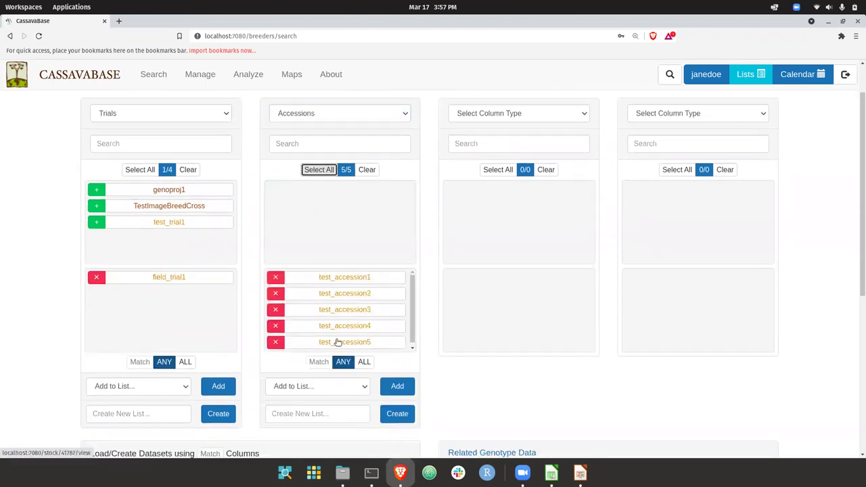
pyautogui.click(483, 115)
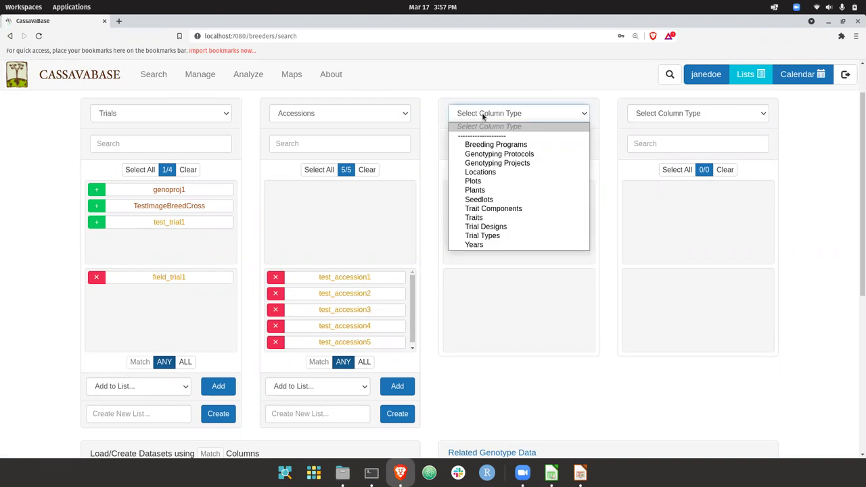
pyautogui.click(490, 218)
pyautogui.click(455, 190)
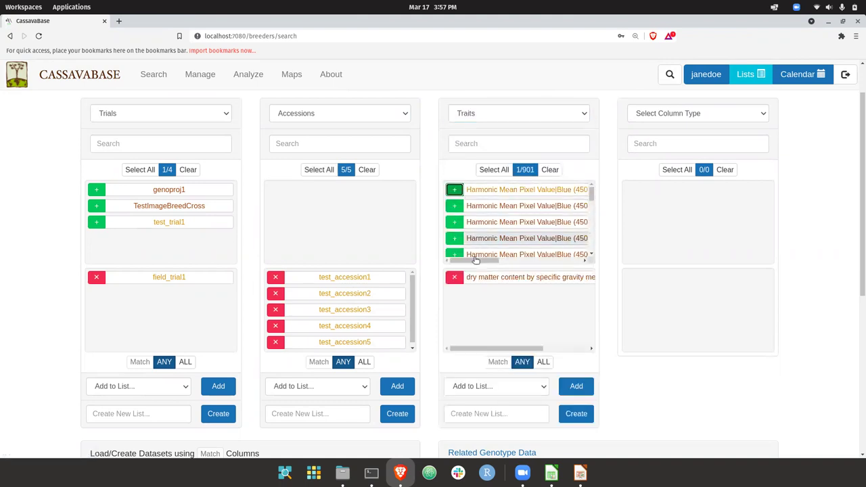
# Create the dataset named 'nirs dataset' from these selections and confirm
pyautogui.scroll(-1, 509, 265)
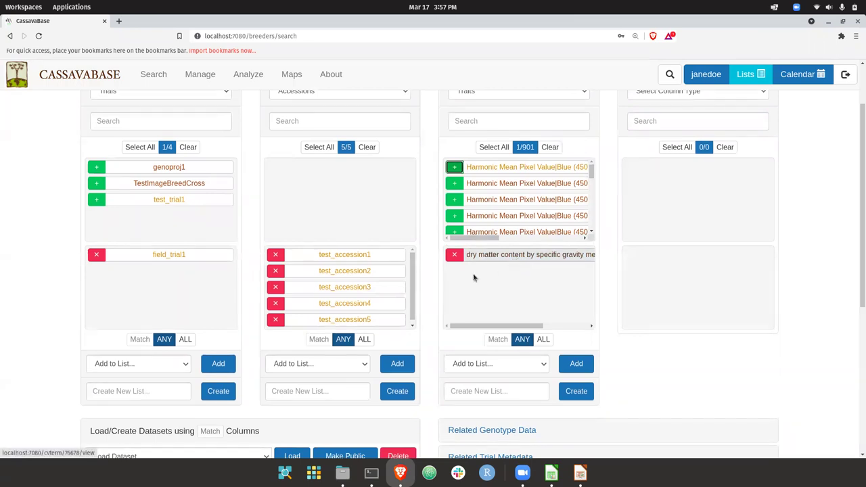
pyautogui.scroll(-3, 472, 277)
pyautogui.click(175, 393)
pyautogui.write('nirs dataset')
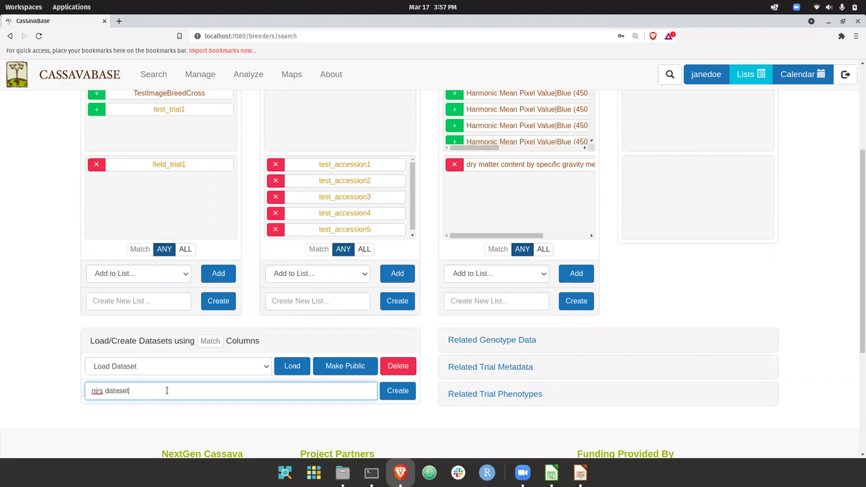
pyautogui.click(396, 391)
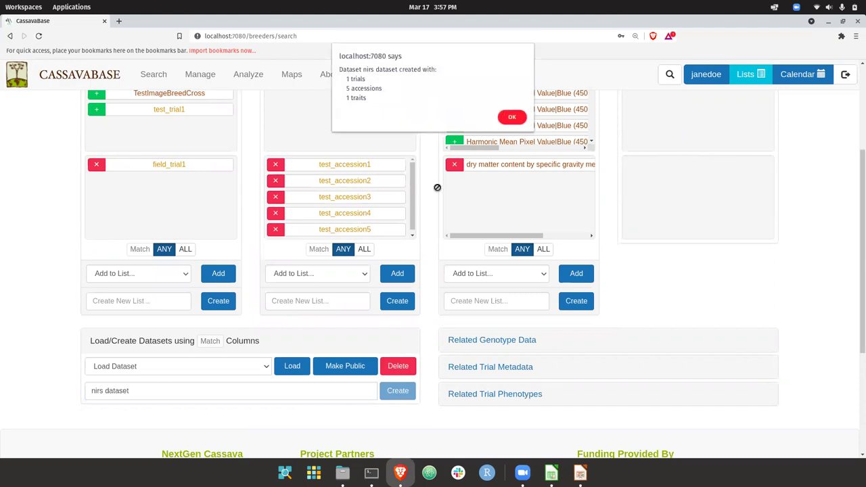
pyautogui.click(510, 119)
# Start Train NIRS Models from Manage > NIRS, picking 'nirs dataset' as training data
pyautogui.scroll(3, 400, 234)
pyautogui.click(200, 75)
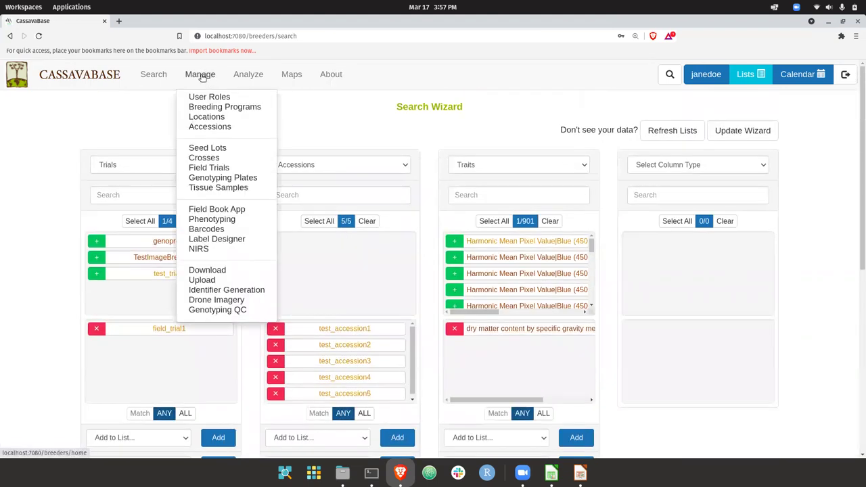
pyautogui.click(232, 248)
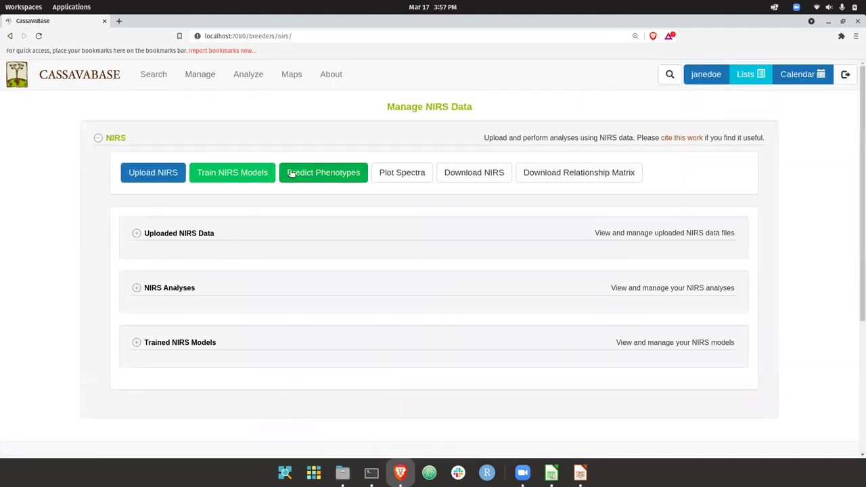
pyautogui.click(248, 174)
pyautogui.click(410, 218)
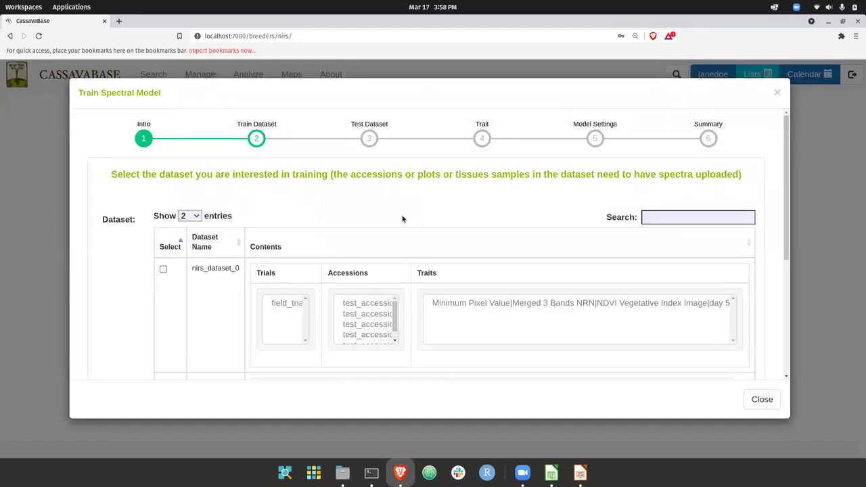
pyautogui.scroll(-2, 264, 229)
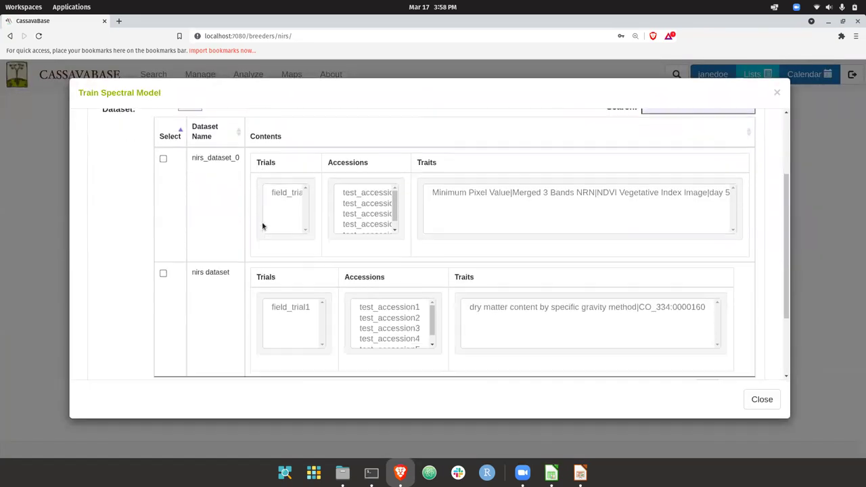
pyautogui.click(163, 273)
pyautogui.scroll(-2, 210, 262)
pyautogui.scroll(-2, 285, 233)
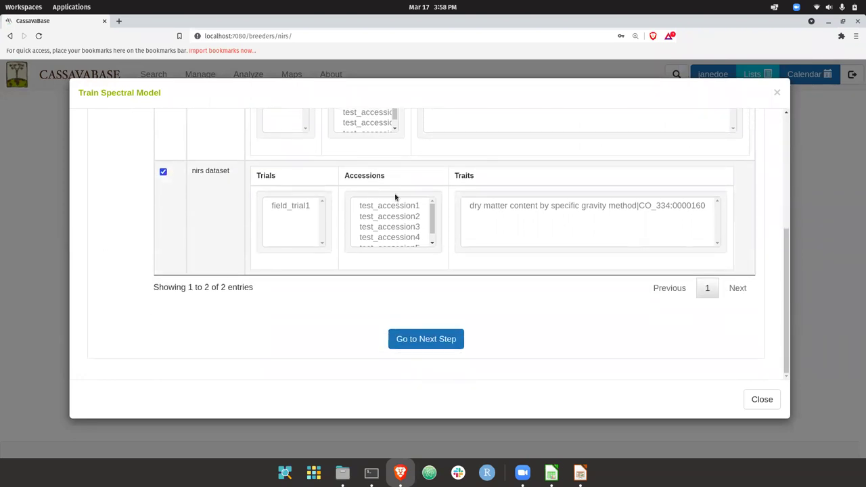
pyautogui.click(446, 340)
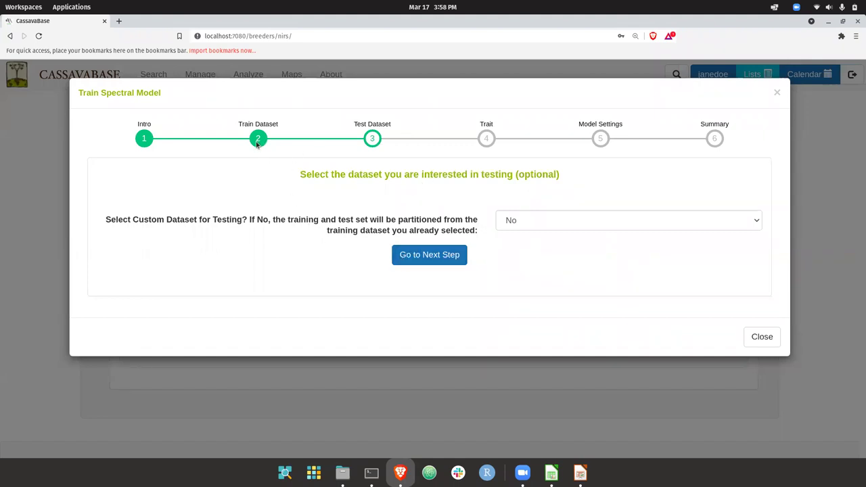
# Skip the custom test dataset and choose dry matter content as the trait
pyautogui.click(428, 254)
pyautogui.click(276, 238)
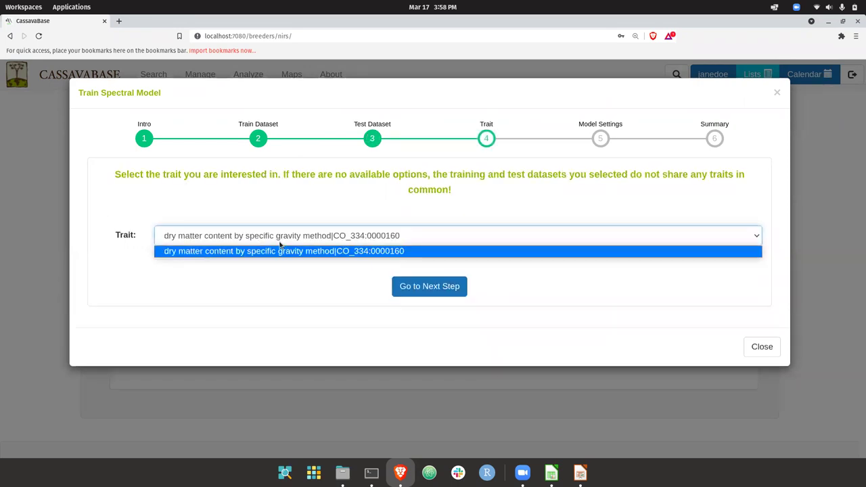
pyautogui.click(294, 253)
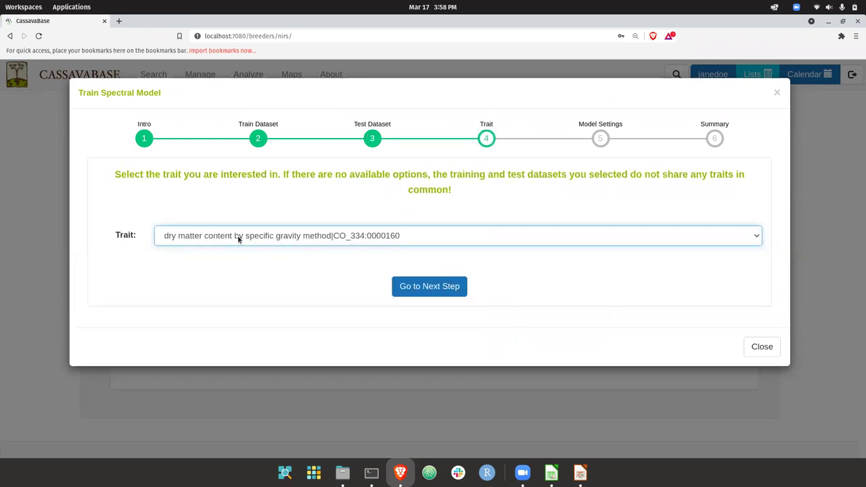
pyautogui.click(420, 287)
# Keep PLSR as the algorithm and train the model
pyautogui.scroll(-2, 385, 209)
pyautogui.scroll(1, 331, 210)
pyautogui.scroll(-1, 331, 211)
pyautogui.click(404, 209)
pyautogui.click(370, 211)
pyautogui.click(397, 212)
pyautogui.click(406, 226)
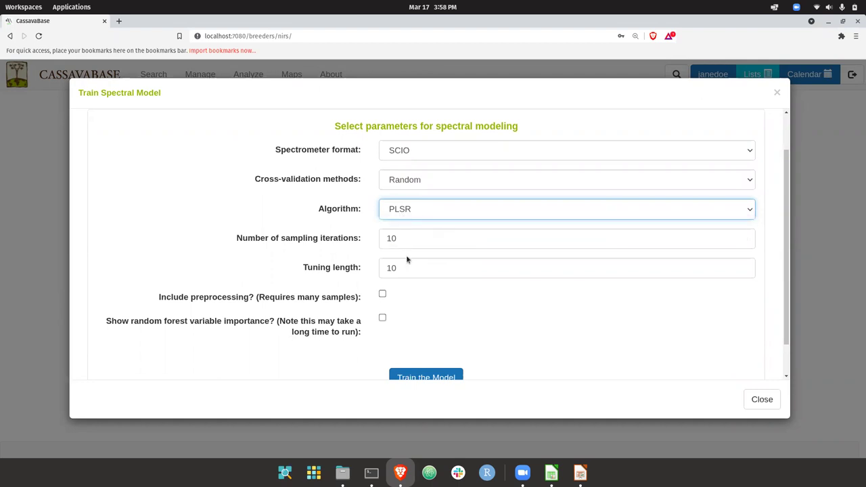
pyautogui.scroll(-1, 410, 265)
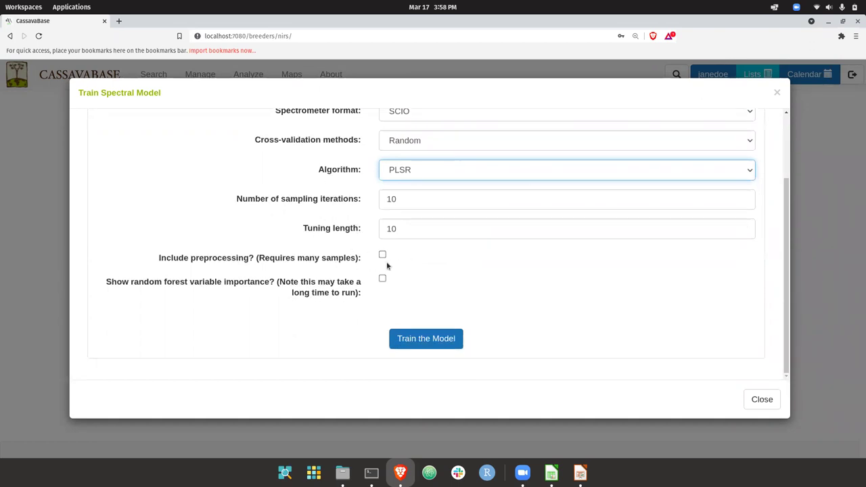
pyautogui.click(430, 339)
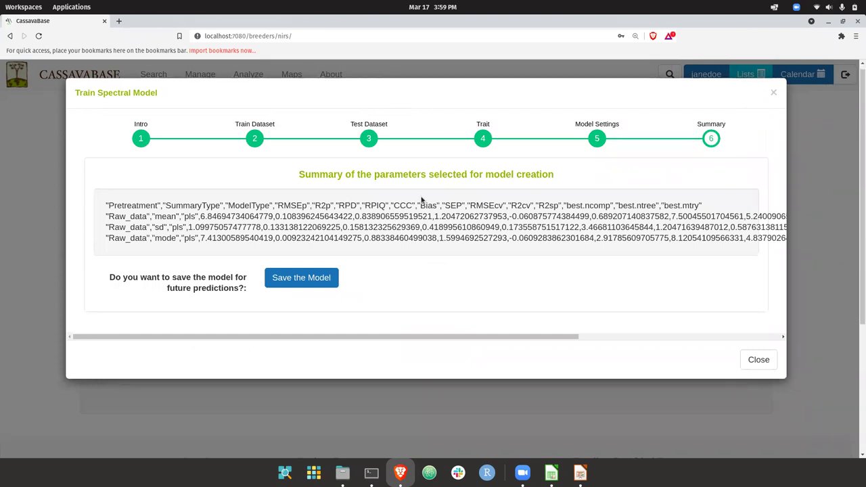
# Scroll the PLSR summary table to read RMSEp, R2p and best.ncomp values
pyautogui.hscroll(5, 399, 223)
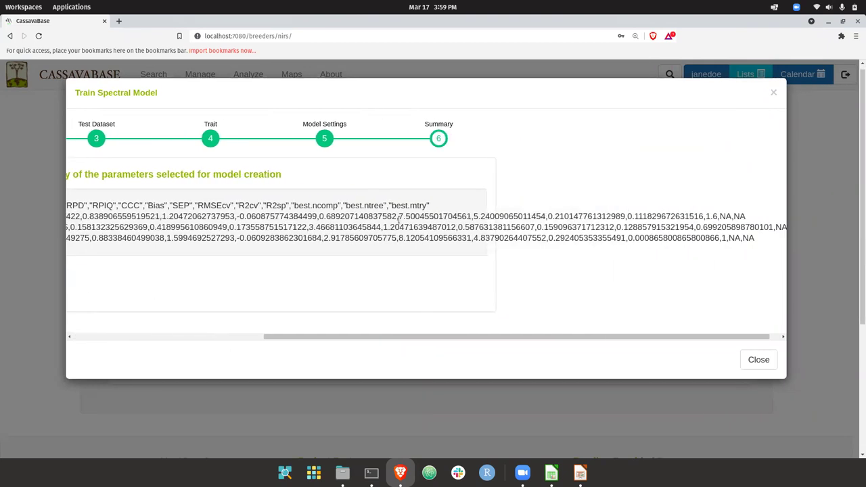
pyautogui.hscroll(-3, 399, 223)
pyautogui.hscroll(-3, 400, 223)
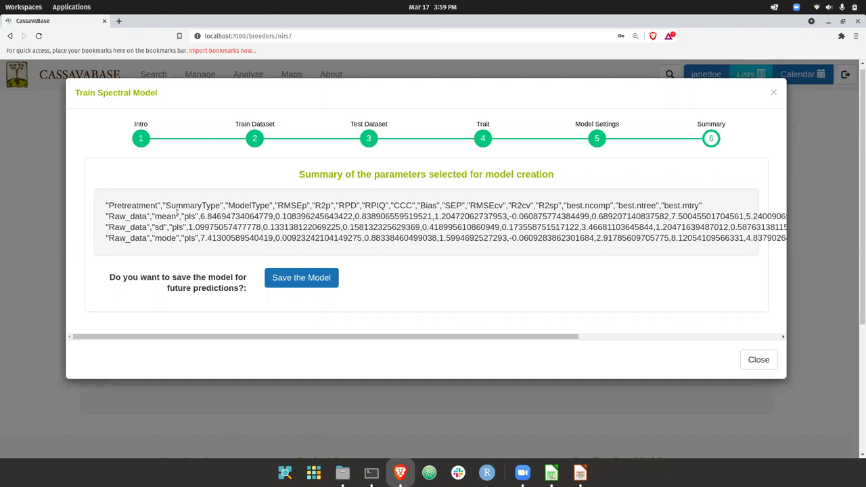
# Save the model as nirs_modeltest1 with description 'testing', skipping analysis results, and confirm
pyautogui.click(290, 280)
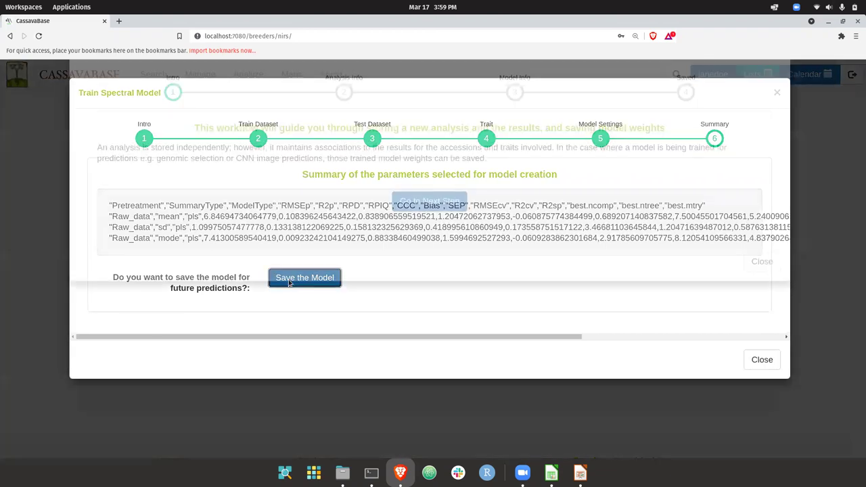
pyautogui.click(416, 251)
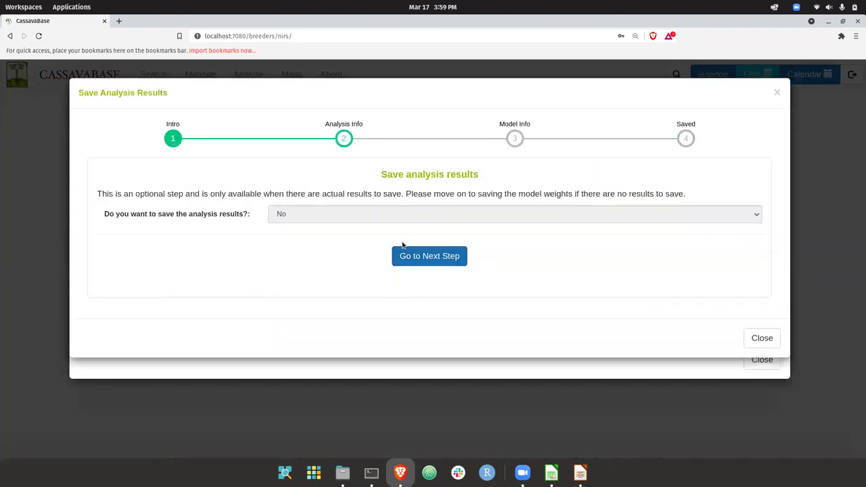
pyautogui.click(417, 251)
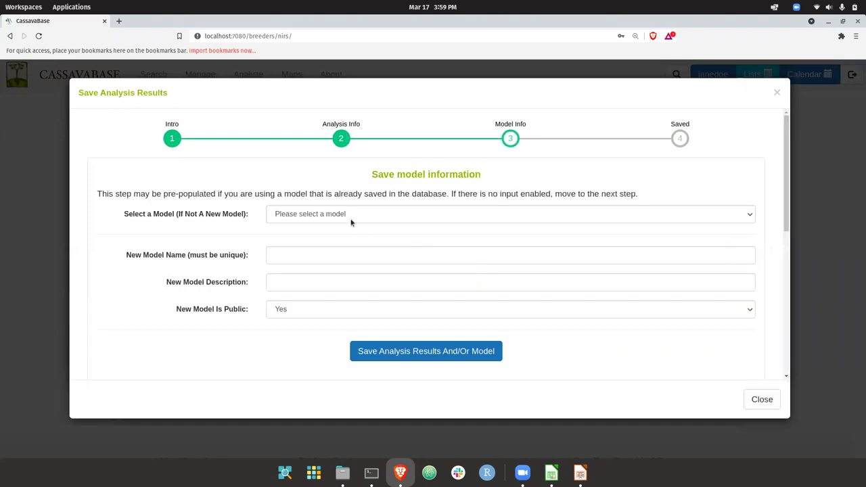
pyautogui.click(299, 248)
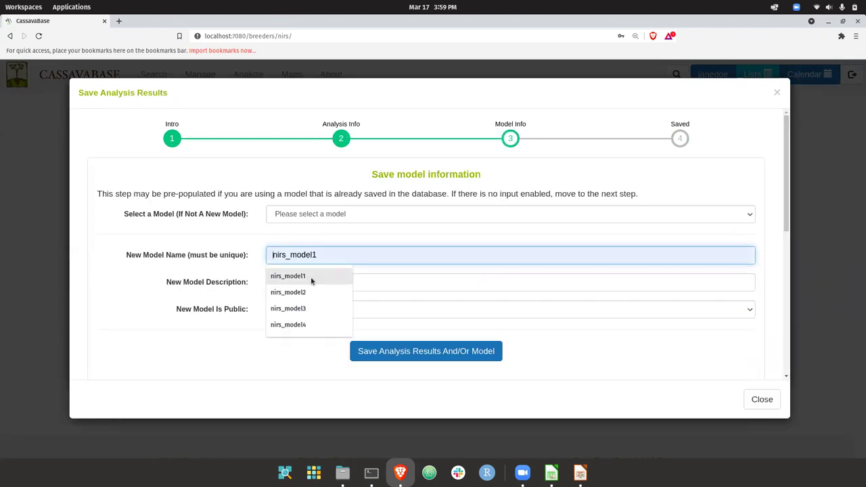
pyautogui.click(298, 276)
pyautogui.press('BackSpace')
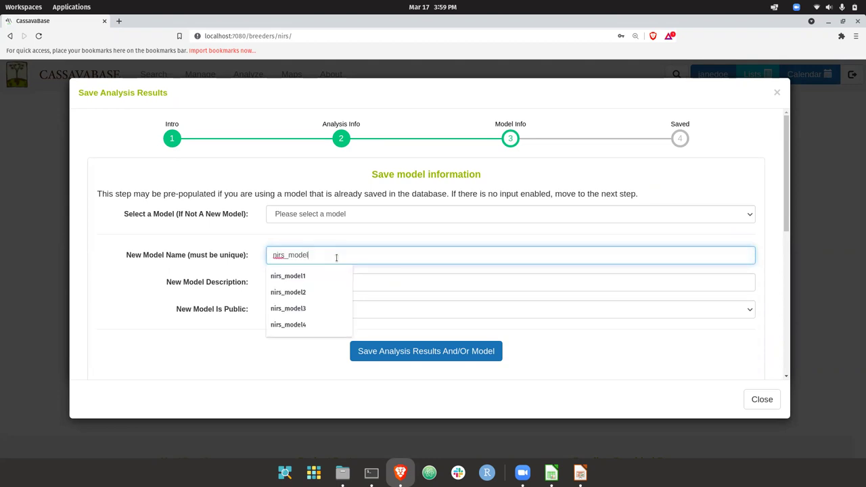
pyautogui.write('test1')
pyautogui.click(321, 282)
pyautogui.write('test')
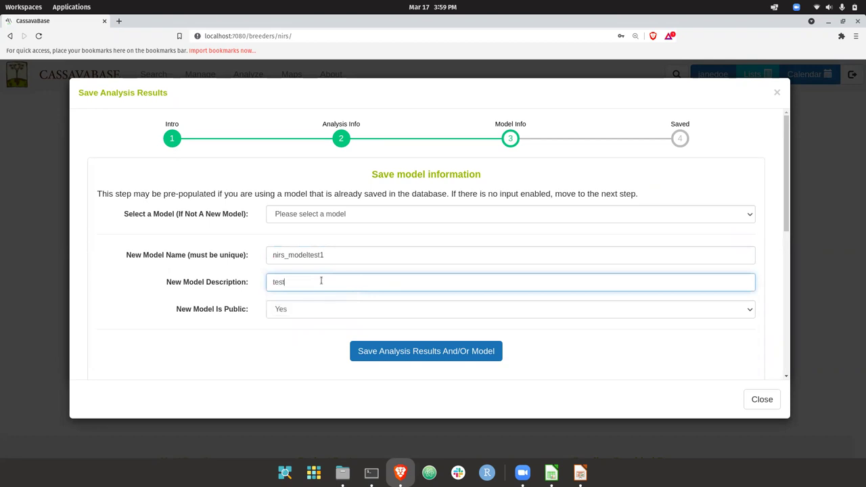
pyautogui.write('ing')
pyautogui.click(374, 346)
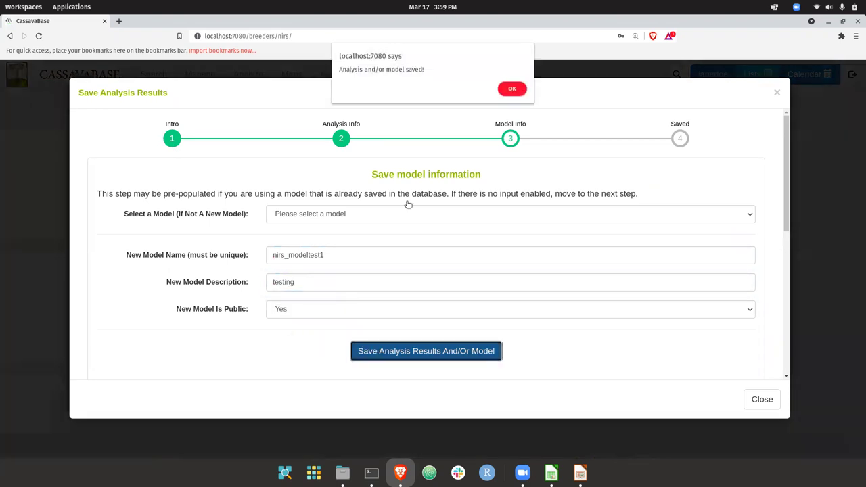
pyautogui.click(512, 89)
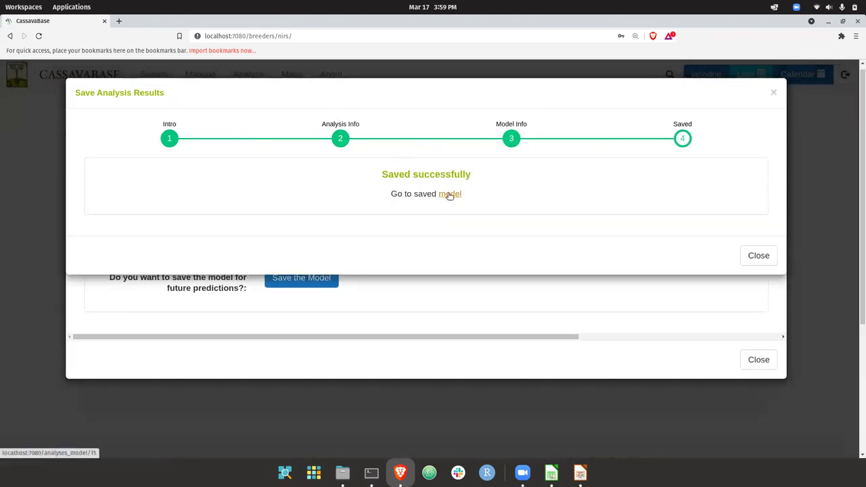
pyautogui.click(449, 195)
pyautogui.scroll(-2, 275, 240)
pyautogui.scroll(2, 275, 240)
pyautogui.scroll(-4, 315, 316)
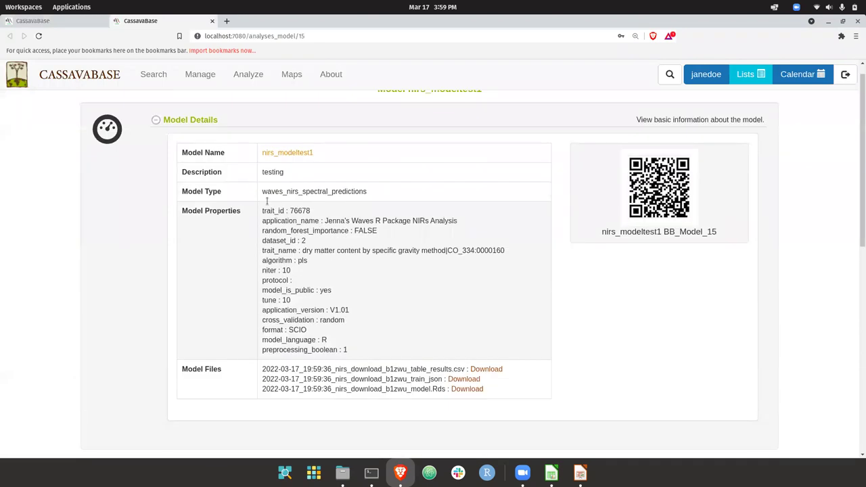
pyautogui.scroll(1, 308, 208)
pyautogui.scroll(-4, 323, 305)
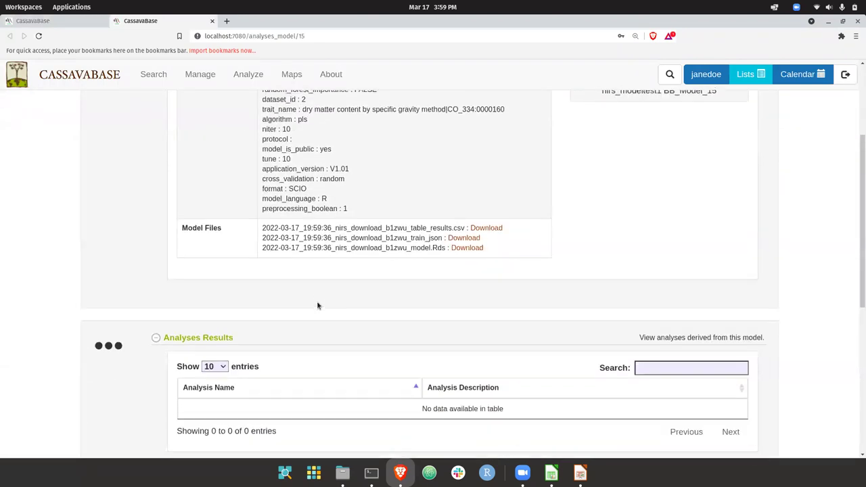
pyautogui.scroll(2, 317, 306)
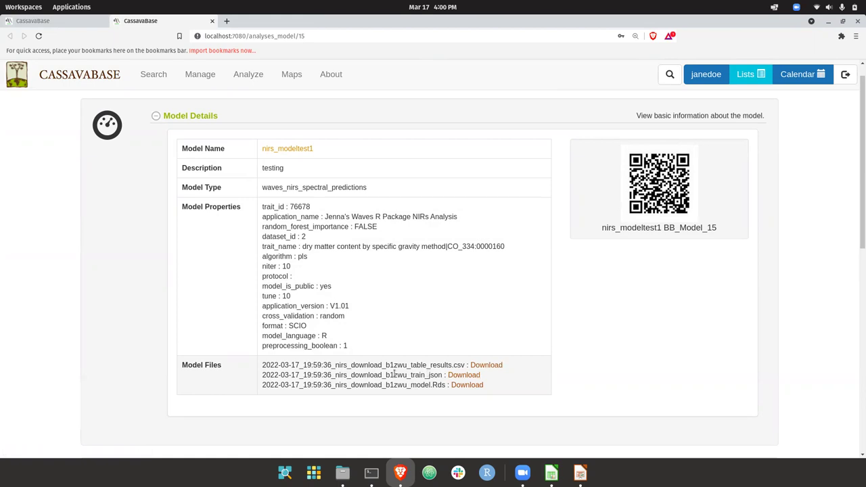
pyautogui.scroll(1, 394, 374)
# Open the Predict Phenotypes wizard from the Manage > NIRS page
pyautogui.moveTo(199, 79)
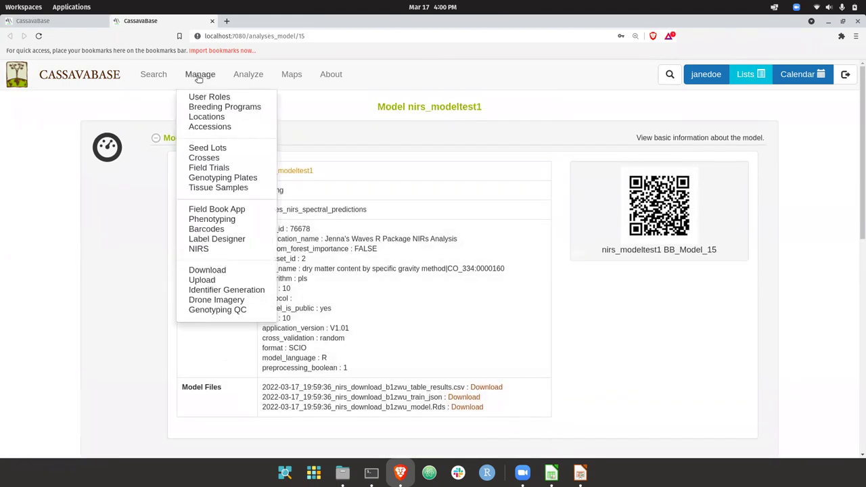
pyautogui.click(216, 249)
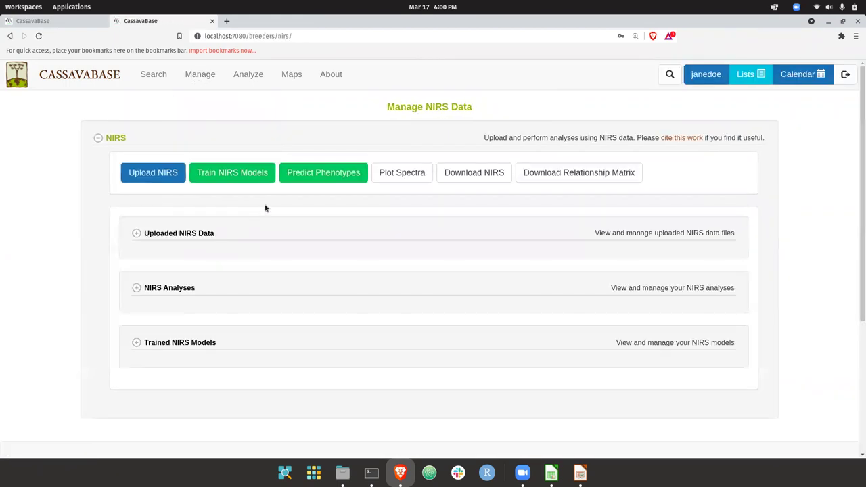
pyautogui.click(322, 172)
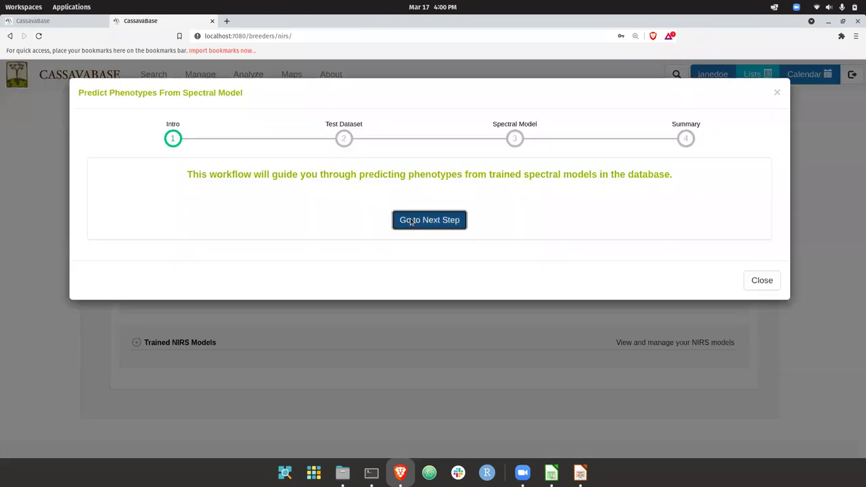
pyautogui.click(412, 220)
# Select the 'nirs dataset' as test data and predict with model nirs_modeltest1
pyautogui.scroll(-3, 343, 218)
pyautogui.scroll(-1, 345, 222)
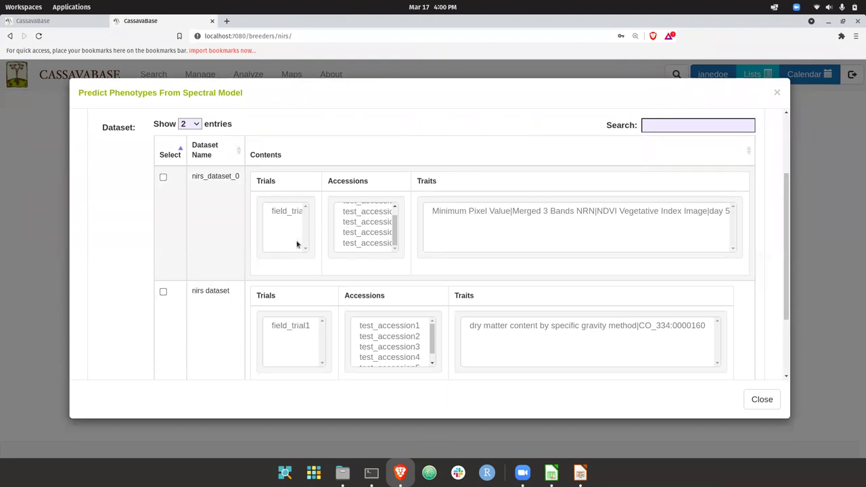
pyautogui.scroll(-2, 236, 291)
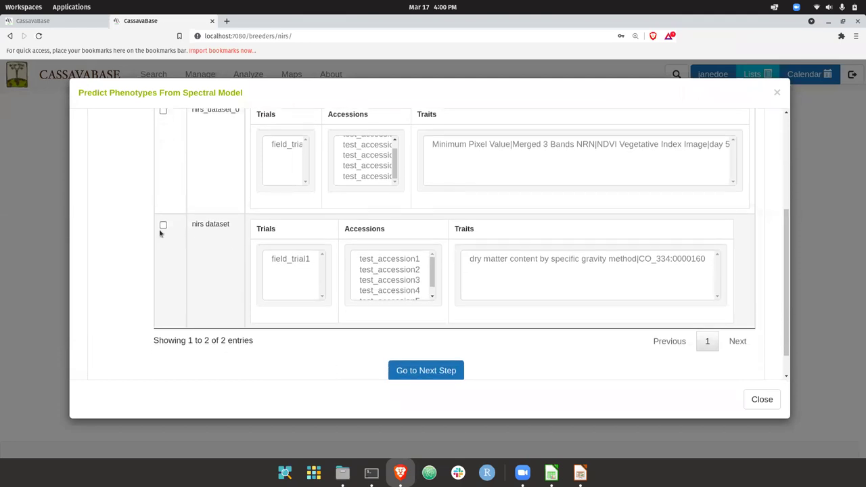
pyautogui.click(164, 226)
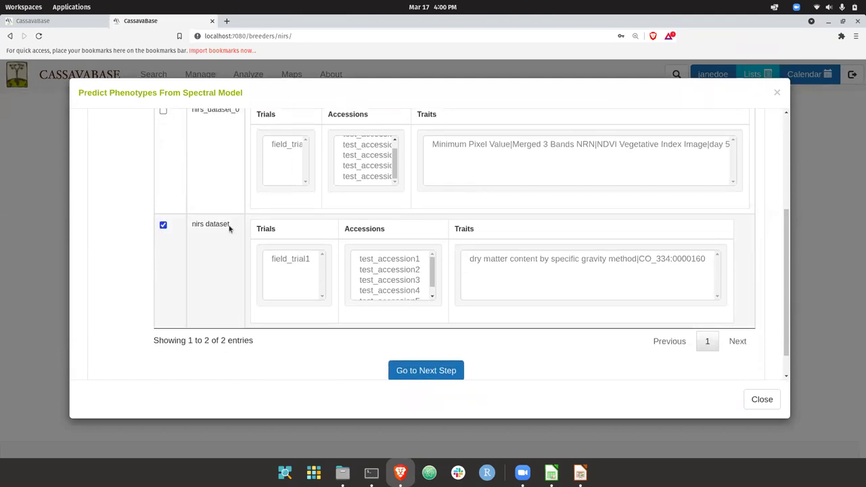
pyautogui.click(422, 372)
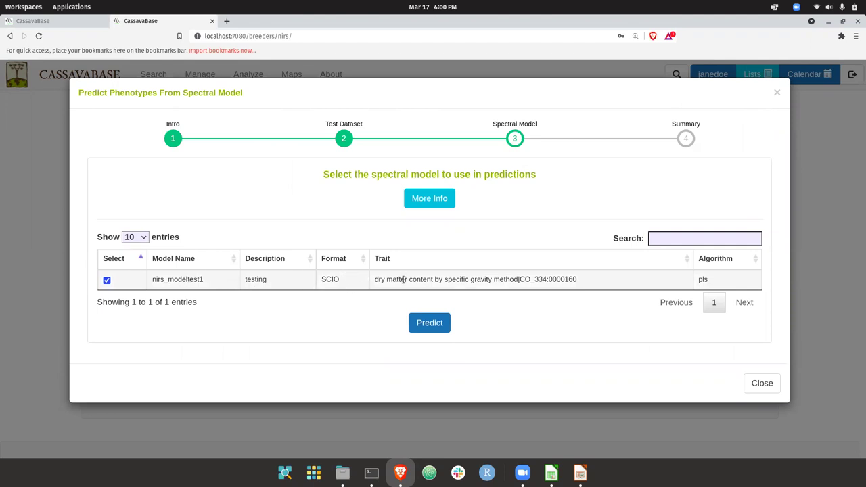
pyautogui.click(440, 324)
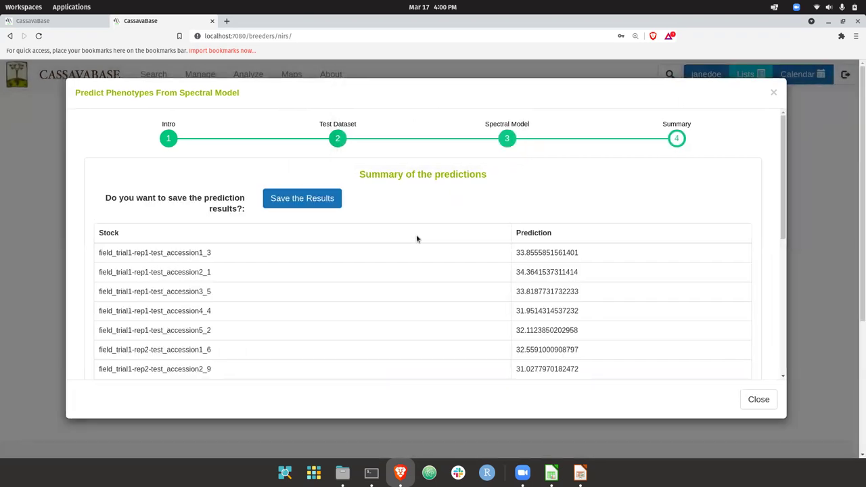
# Review predictions for 20 field_trial1 plots (about 30.97–34.36), then choose Save the Results
pyautogui.scroll(-3, 417, 238)
pyautogui.scroll(2, 417, 238)
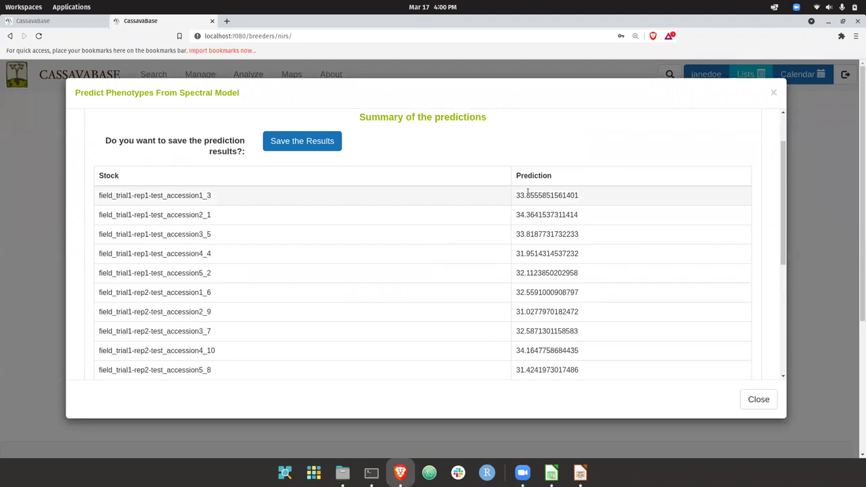
pyautogui.scroll(-1, 527, 191)
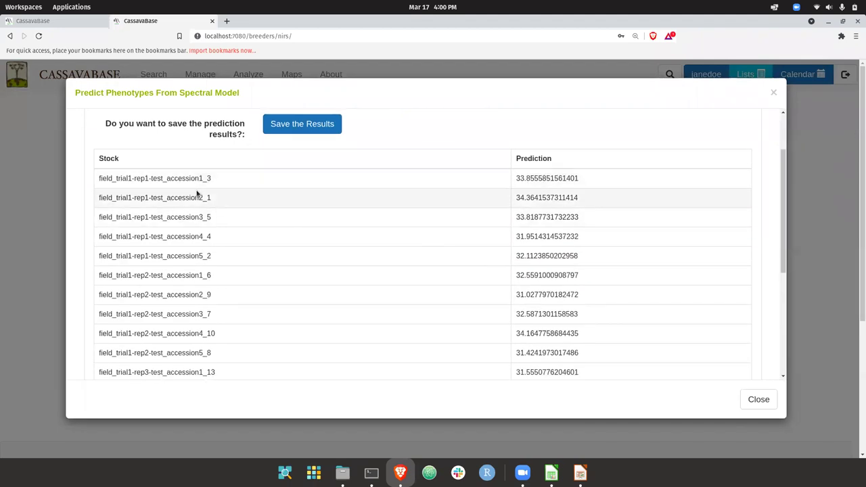
pyautogui.scroll(-3, 196, 195)
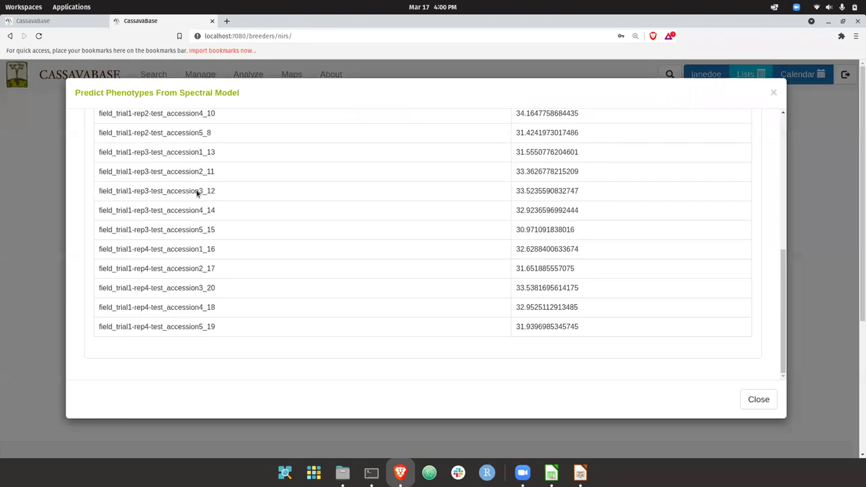
pyautogui.scroll(3, 197, 194)
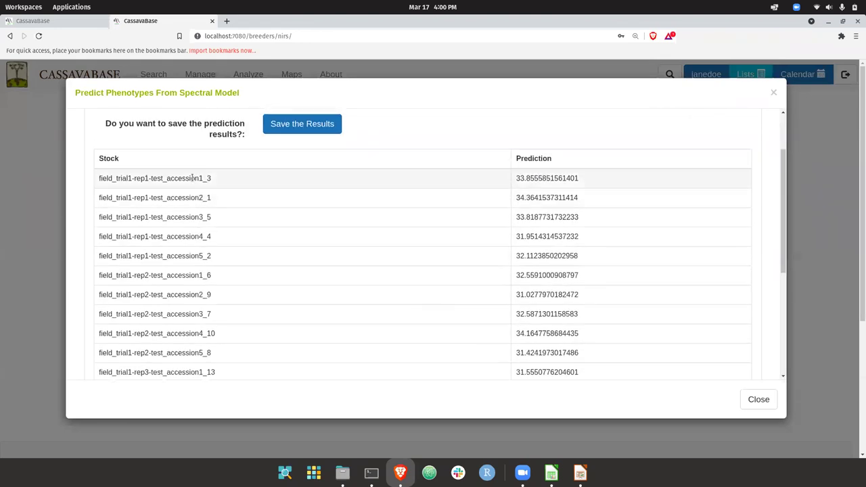
pyautogui.scroll(1, 193, 180)
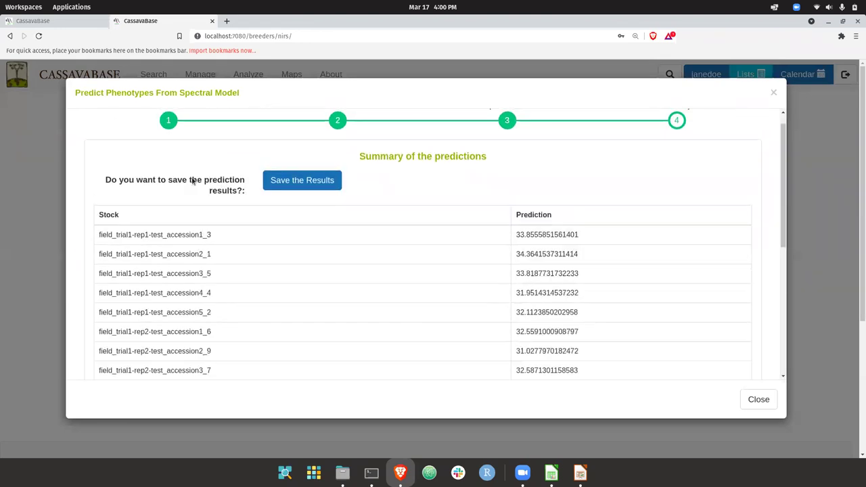
pyautogui.click(283, 186)
# Choose Yes to save analysis results and name the analysis nirs_analysistest1
pyautogui.click(416, 248)
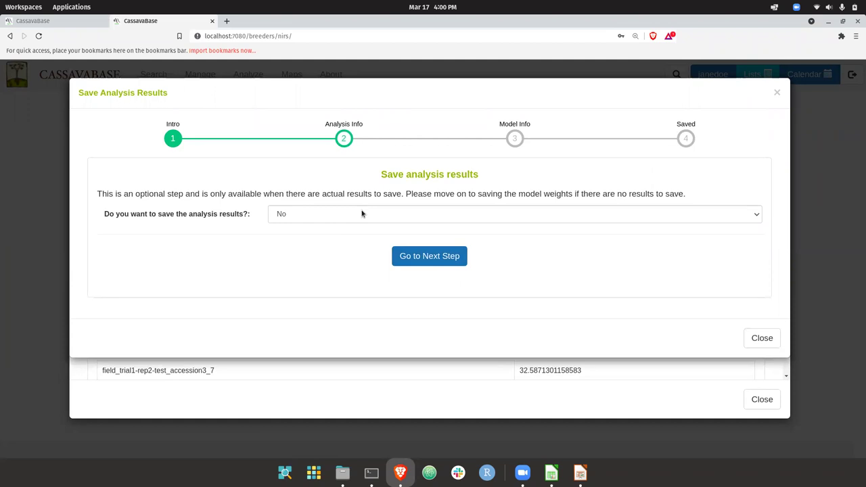
pyautogui.click(314, 214)
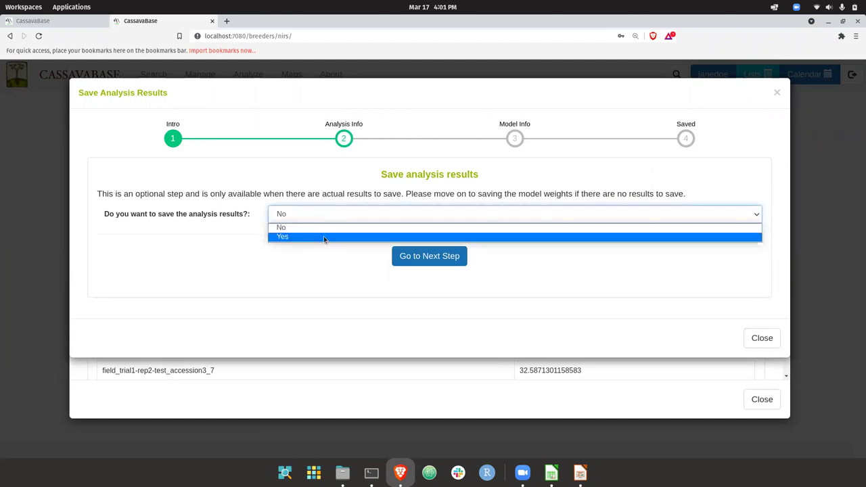
pyautogui.click(324, 236)
pyautogui.scroll(-3, 297, 209)
pyautogui.click(298, 193)
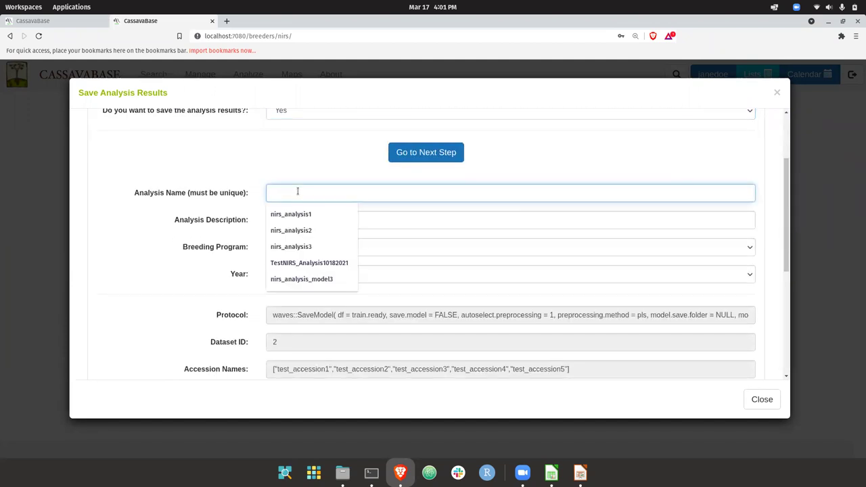
pyautogui.press('Down')
pyautogui.press('Down')
pyautogui.press('Return')
pyautogui.press('BackSpace')
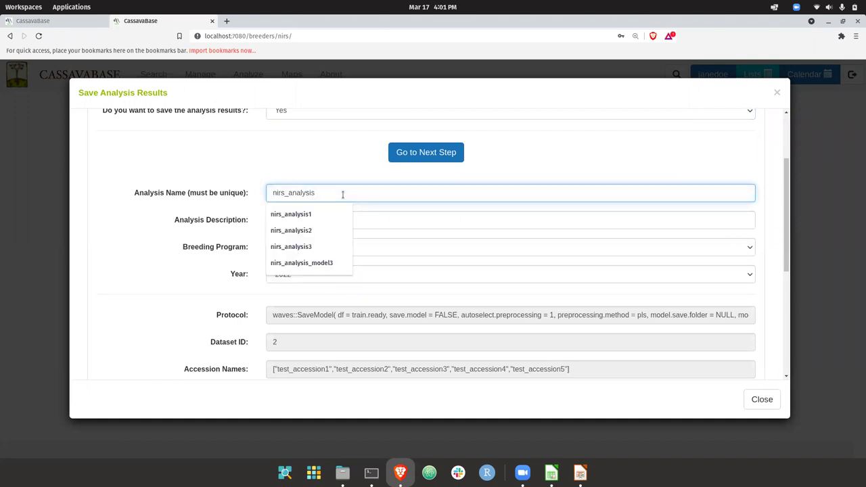
pyautogui.write('test1')
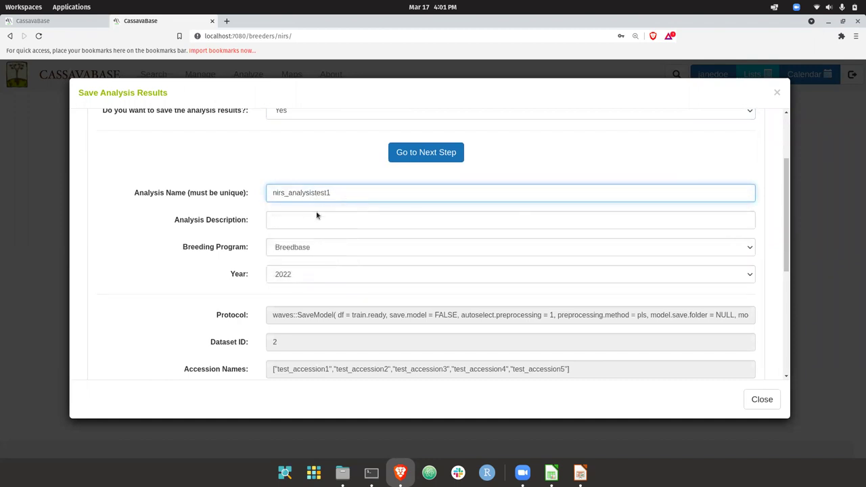
# Describe it as 'test' and save the analysis linked to model 15
pyautogui.click(315, 216)
pyautogui.write('test')
pyautogui.click(230, 245)
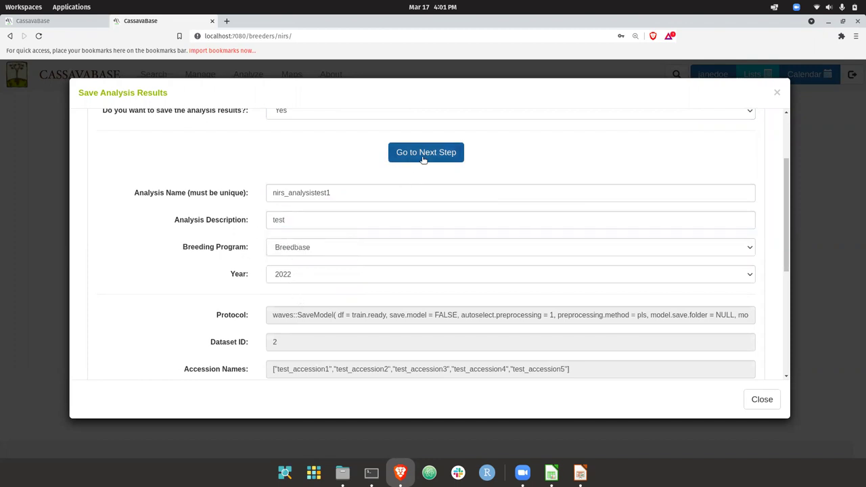
pyautogui.scroll(-4, 424, 180)
pyautogui.scroll(5, 425, 180)
pyautogui.click(447, 237)
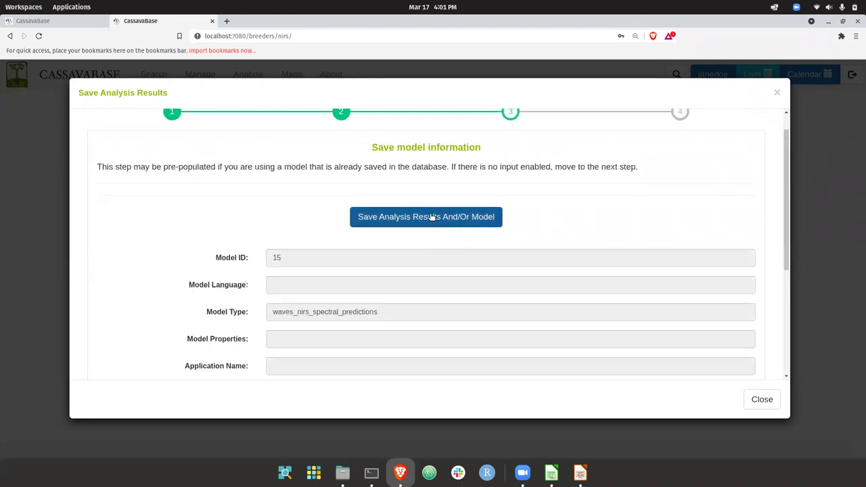
pyautogui.click(431, 217)
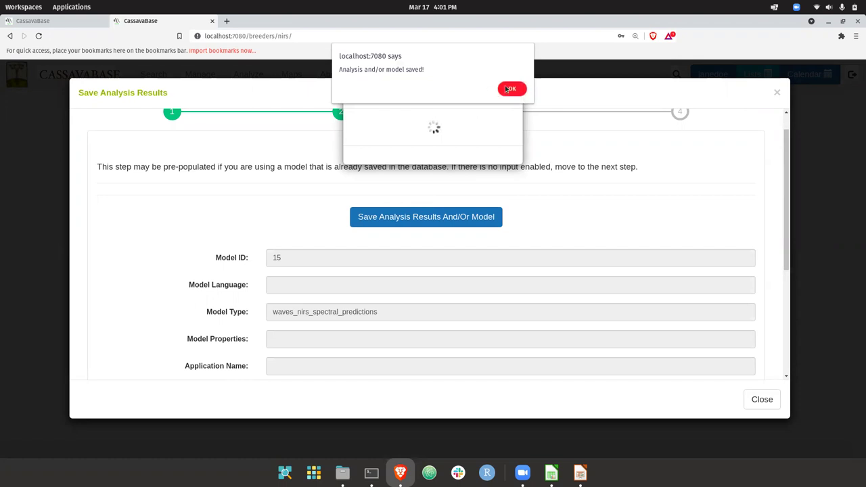
pyautogui.click(512, 88)
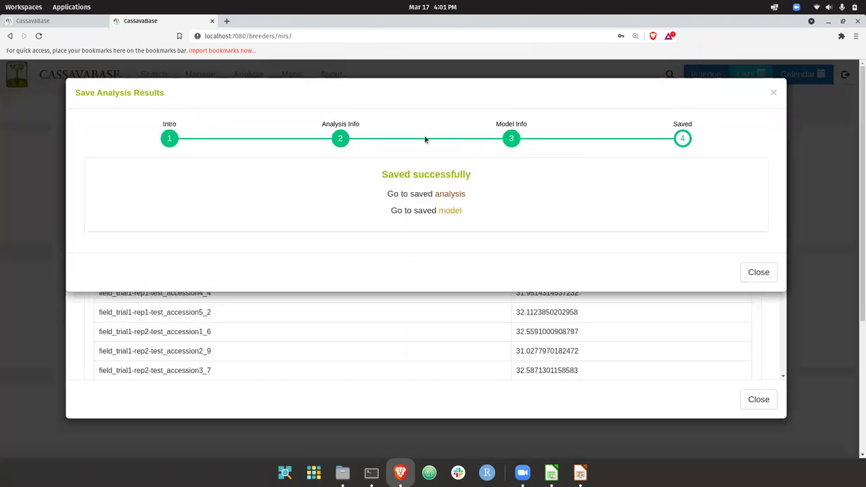
# Open nirs_analysistest1's results: mean 32.65, range 30.97–34.36 over 20 values, plus histogram
pyautogui.click(457, 195)
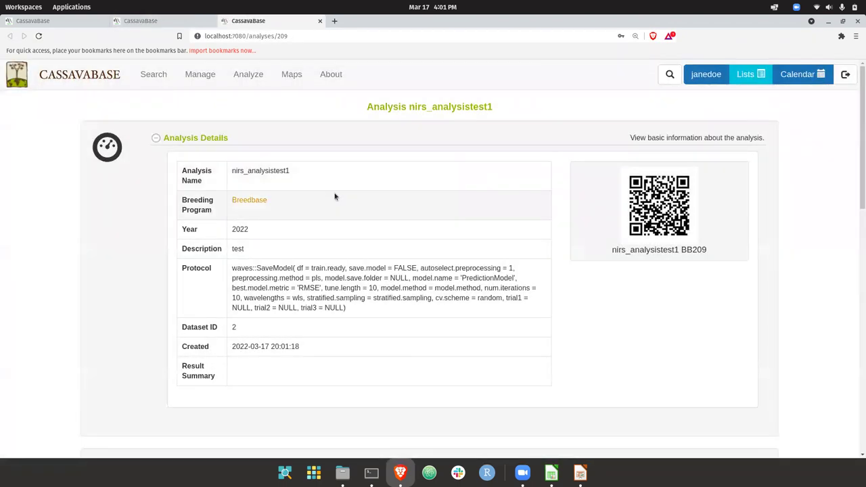
pyautogui.scroll(-3, 222, 223)
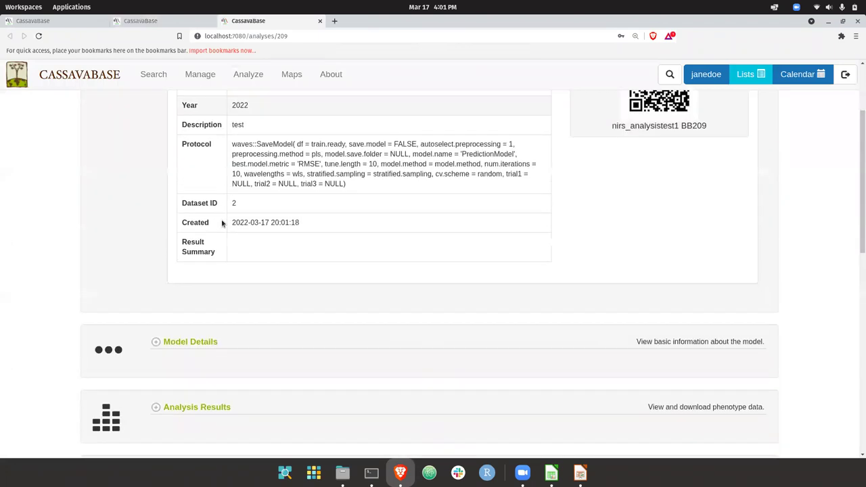
pyautogui.scroll(3, 222, 223)
pyautogui.scroll(-7, 222, 224)
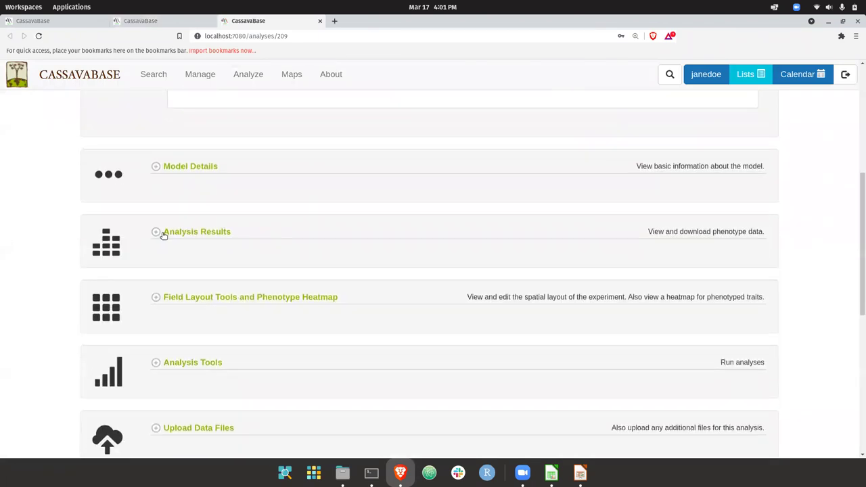
pyautogui.click(158, 232)
pyautogui.scroll(-4, 196, 250)
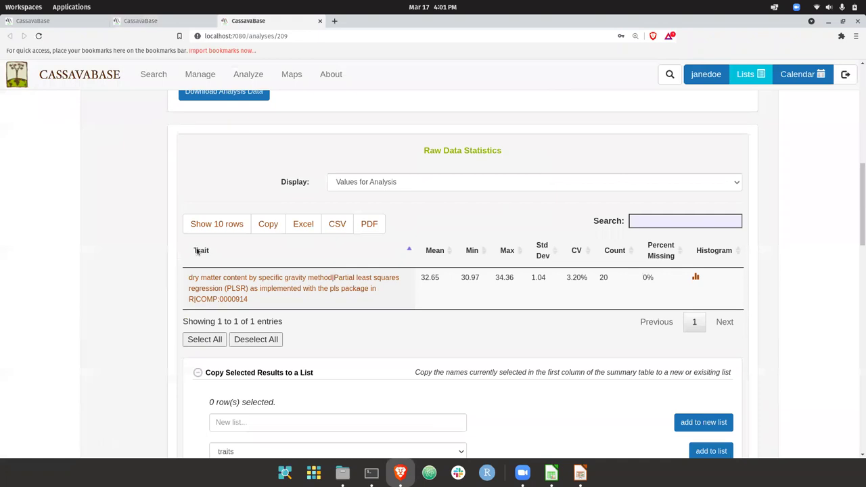
pyautogui.scroll(-5, 266, 275)
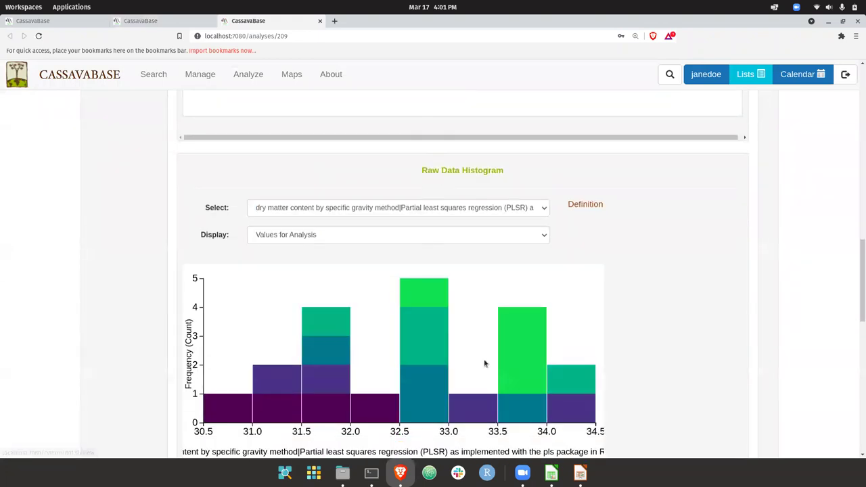
pyautogui.scroll(2, 290, 332)
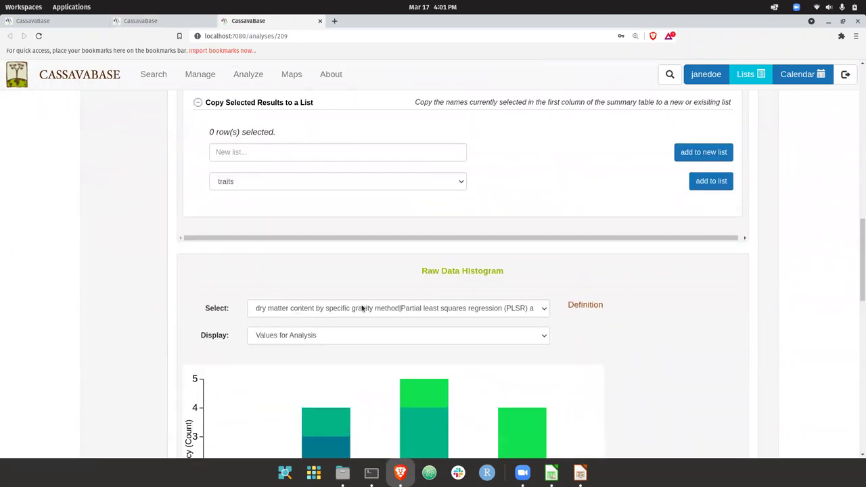
pyautogui.scroll(4, 439, 309)
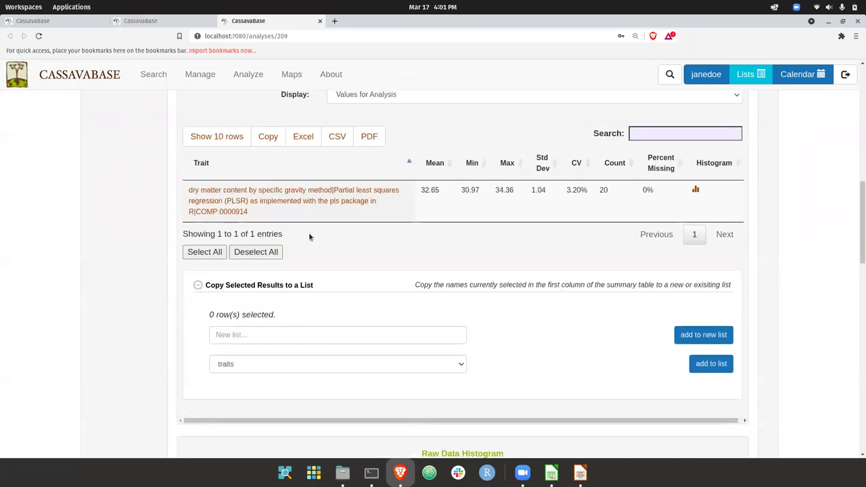
pyautogui.moveTo(251, 214); pyautogui.dragTo(189, 190)
pyautogui.click(292, 211)
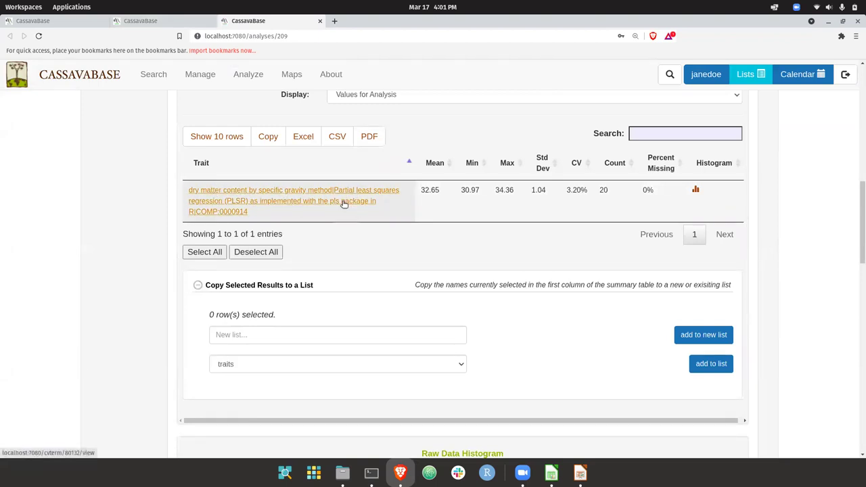
# Expand Model Details and go to the nirs_modeltest1 model page
pyautogui.scroll(3, 341, 221)
pyautogui.scroll(1, 342, 221)
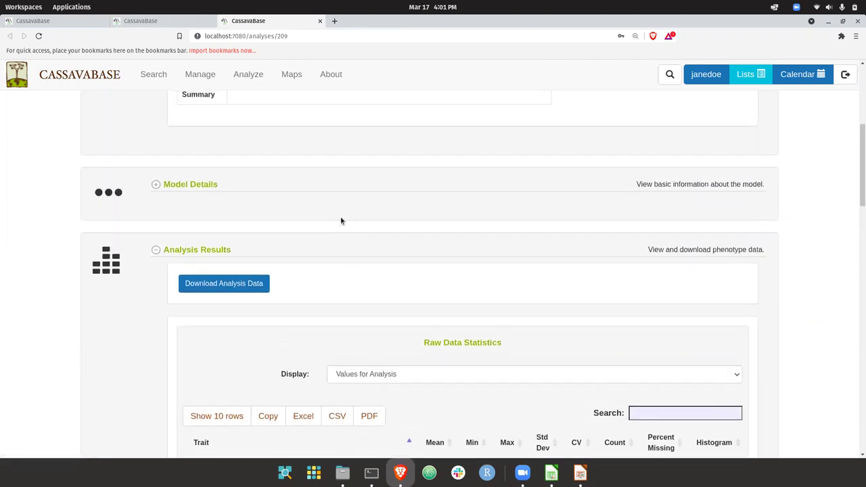
pyautogui.click(156, 185)
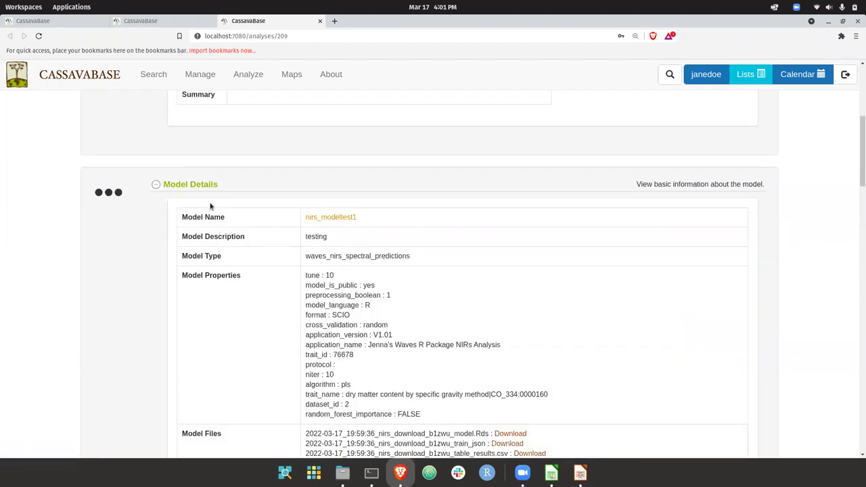
pyautogui.scroll(1, 210, 205)
pyautogui.scroll(-2, 210, 205)
pyautogui.scroll(2, 210, 205)
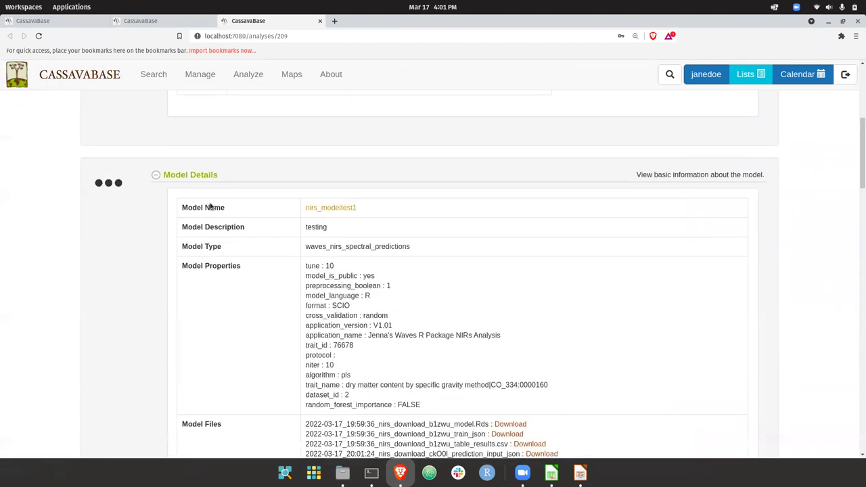
pyautogui.scroll(-1, 211, 207)
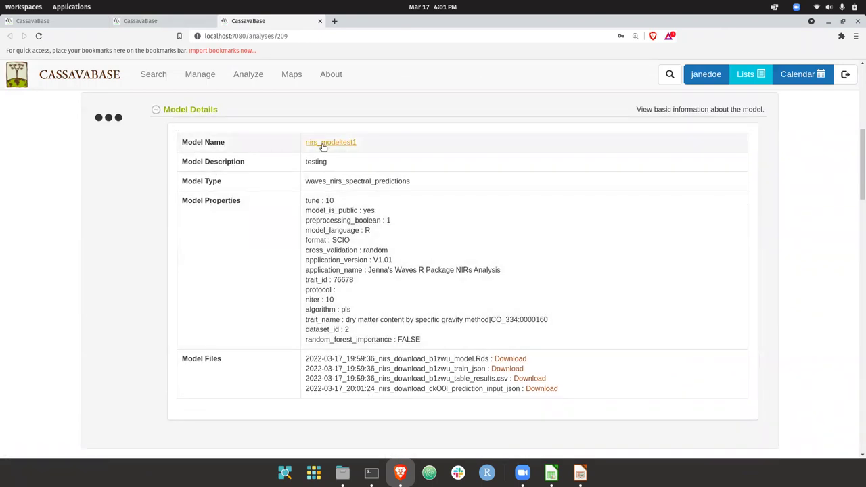
pyautogui.click(321, 144)
# Open nirs_analysistest1 from the model's Analyses Results list
pyautogui.scroll(-4, 283, 225)
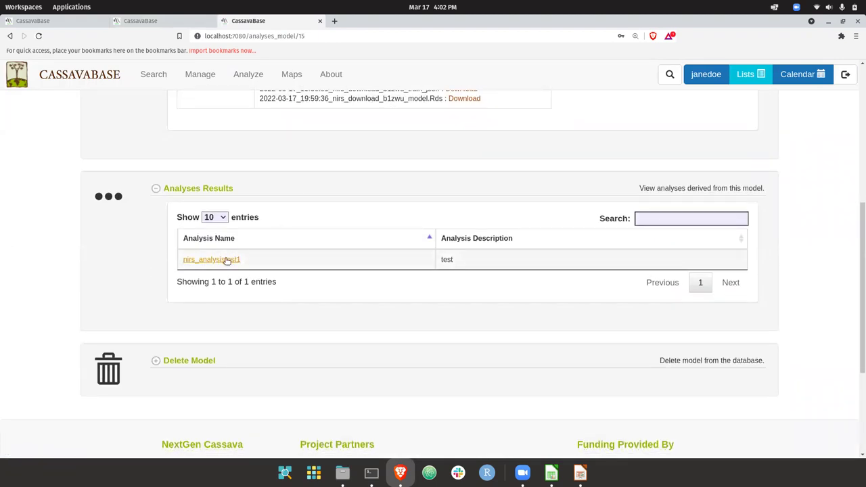
pyautogui.scroll(1, 228, 261)
pyautogui.scroll(3, 227, 261)
pyautogui.scroll(-4, 224, 257)
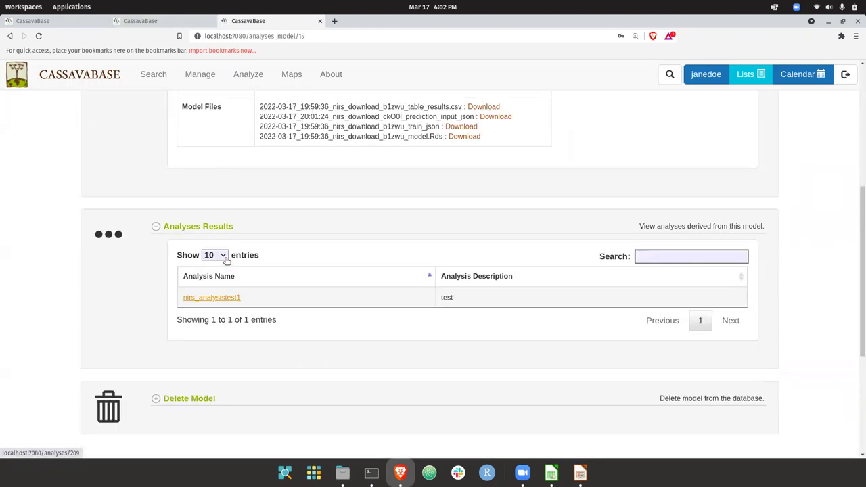
pyautogui.click(219, 303)
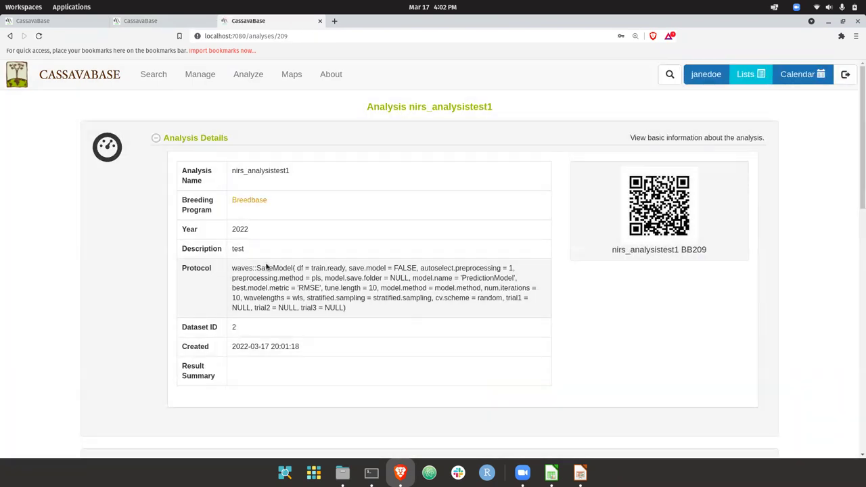
pyautogui.scroll(-4, 266, 267)
pyautogui.scroll(-3, 266, 267)
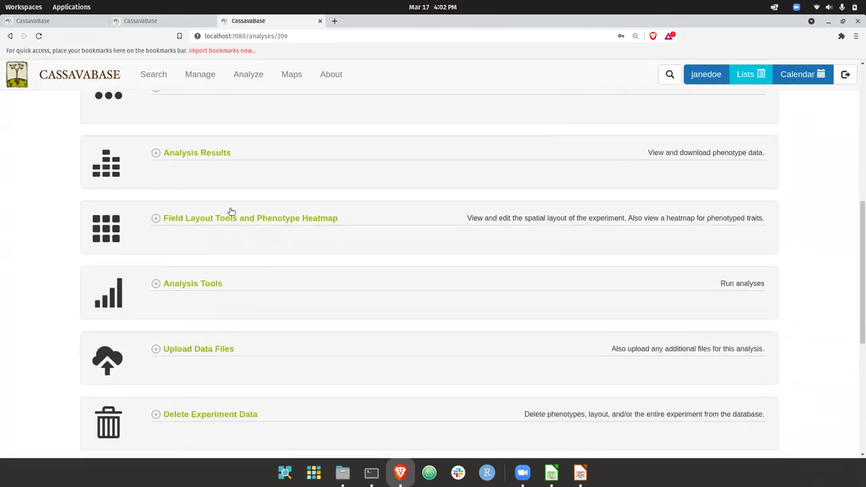
# Download the analysis phenotypes in CSV Wide Format as phenotype.csv and open it
pyautogui.click(156, 153)
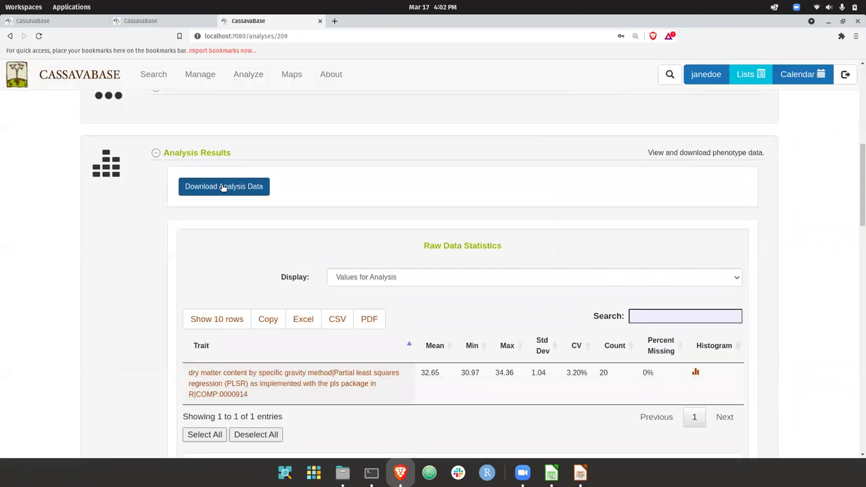
pyautogui.click(222, 189)
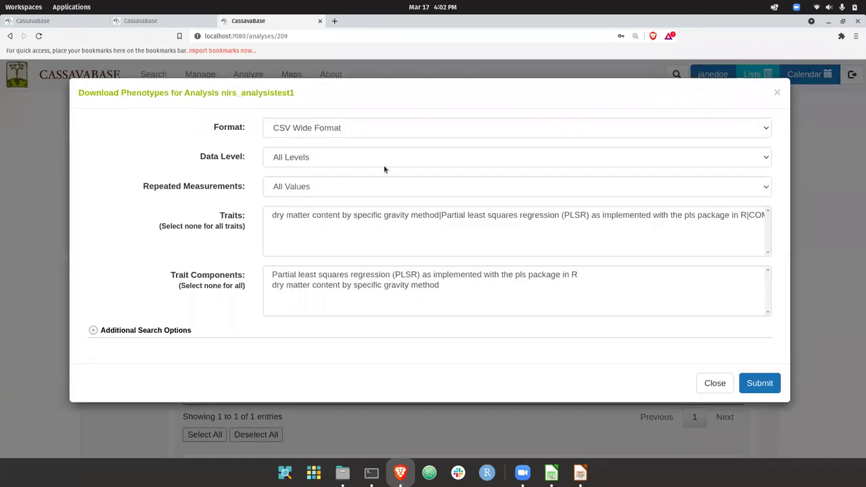
pyautogui.click(753, 383)
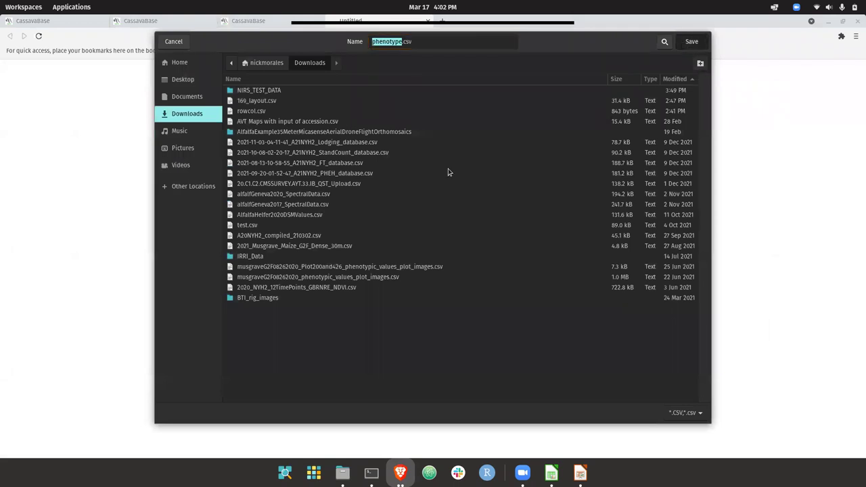
pyautogui.click(688, 43)
pyautogui.click(42, 437)
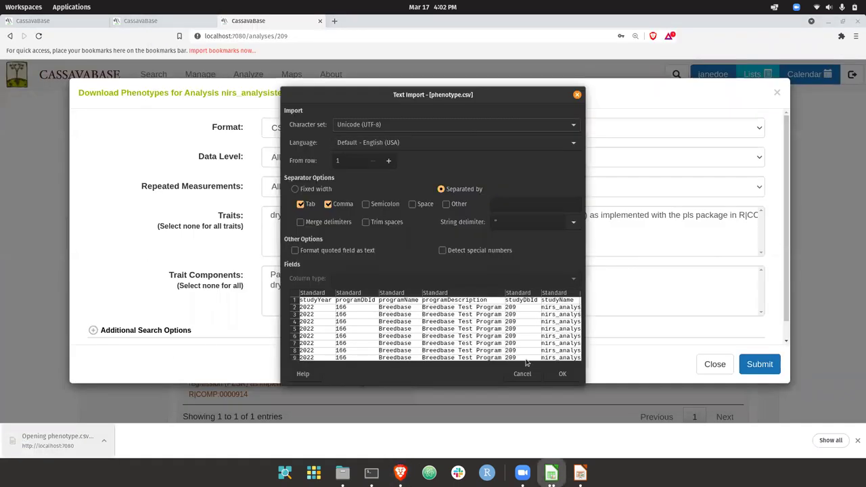
# Import phenotype.csv, select predicted values AO2:AO20, then close the browser's Download Phenotypes dialog
pyautogui.click(558, 376)
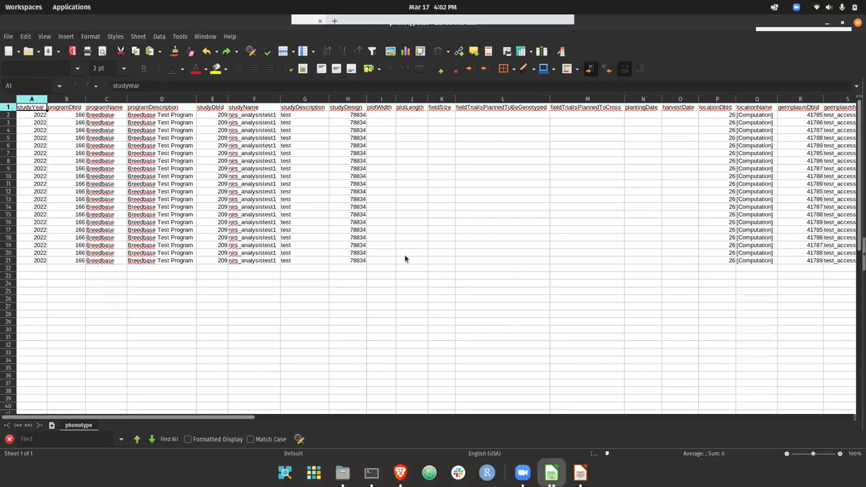
pyautogui.hscroll(10, 405, 258)
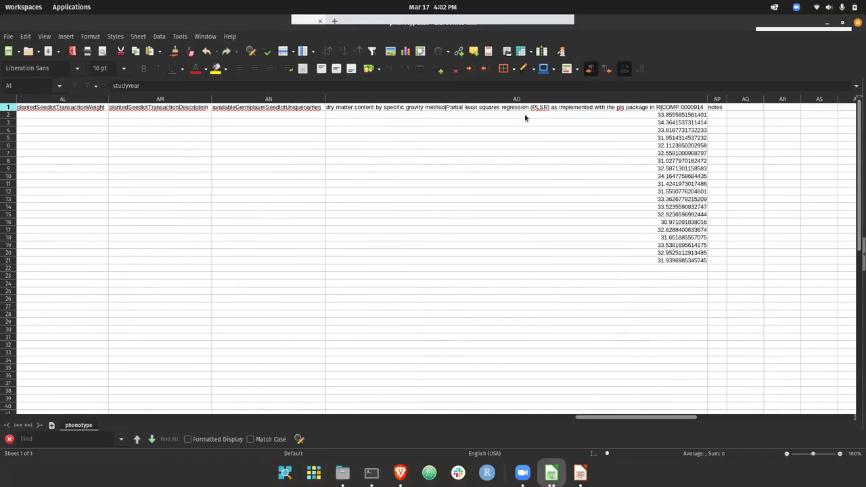
pyautogui.moveTo(525, 118); pyautogui.dragTo(530, 251)
pyautogui.hscroll(-10, 530, 251)
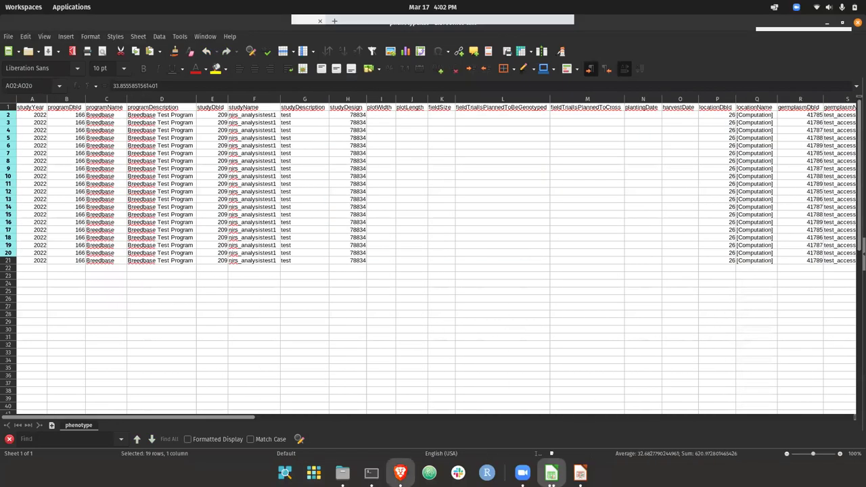
pyautogui.hotkey('alt', 'Tab')
pyautogui.click(713, 383)
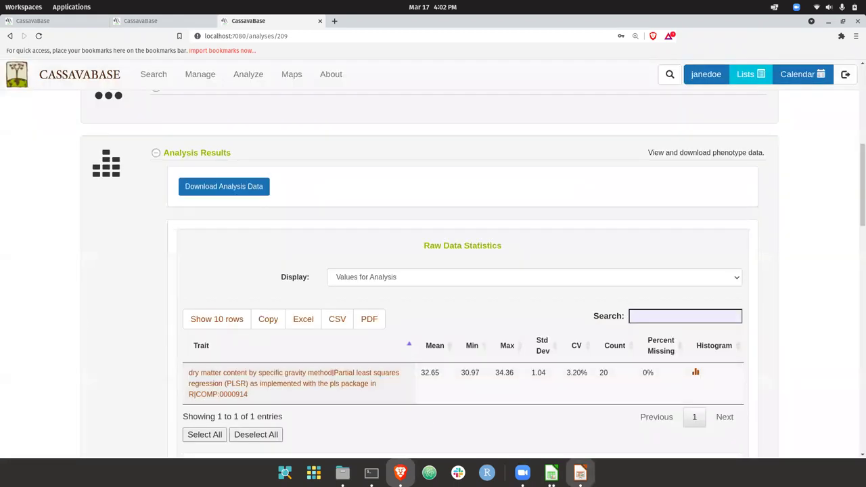
# Switch to the NIRS Analysis Pipeline presentation in LibreOffice Impress
pyautogui.click(580, 473)
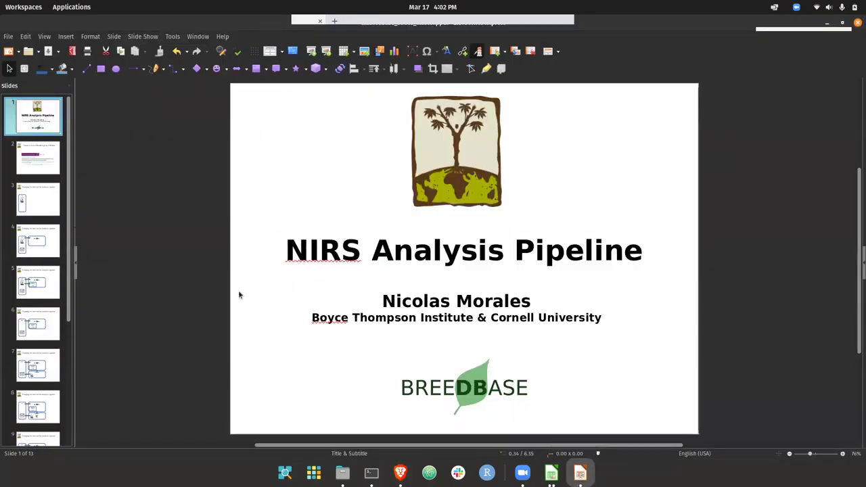